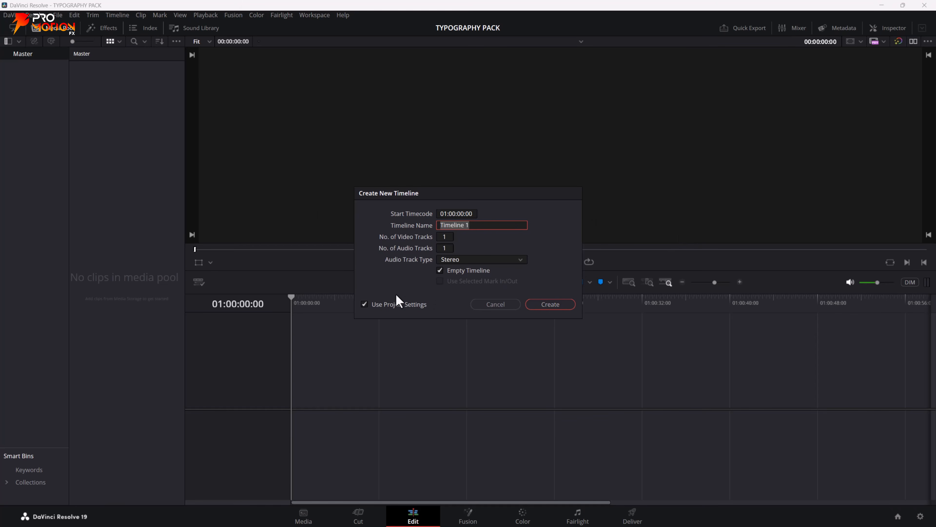
Create an empty timeline with its own settings instead of the project settings, at 1920 x 1080 HD and 24 frames per second.
{"action": "left_click", "coordinate": [365, 305]}
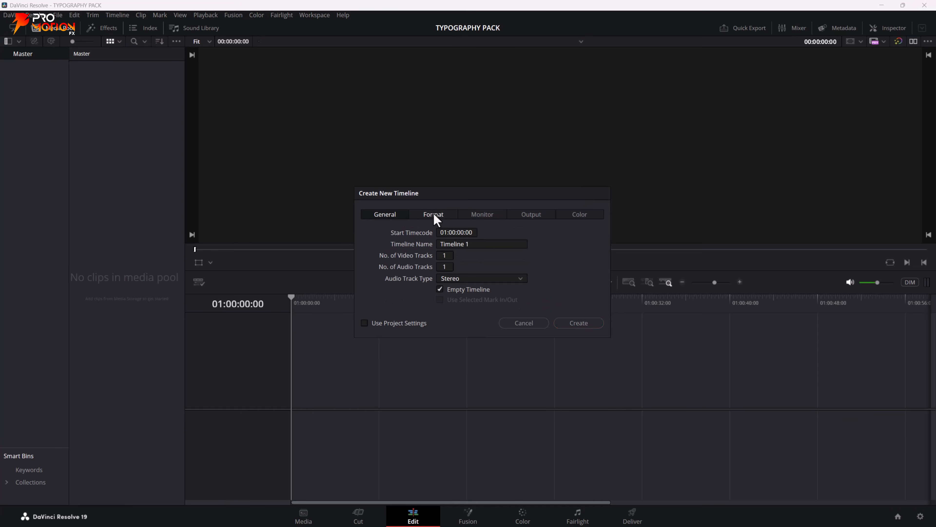
{"action": "left_click", "coordinate": [434, 216]}
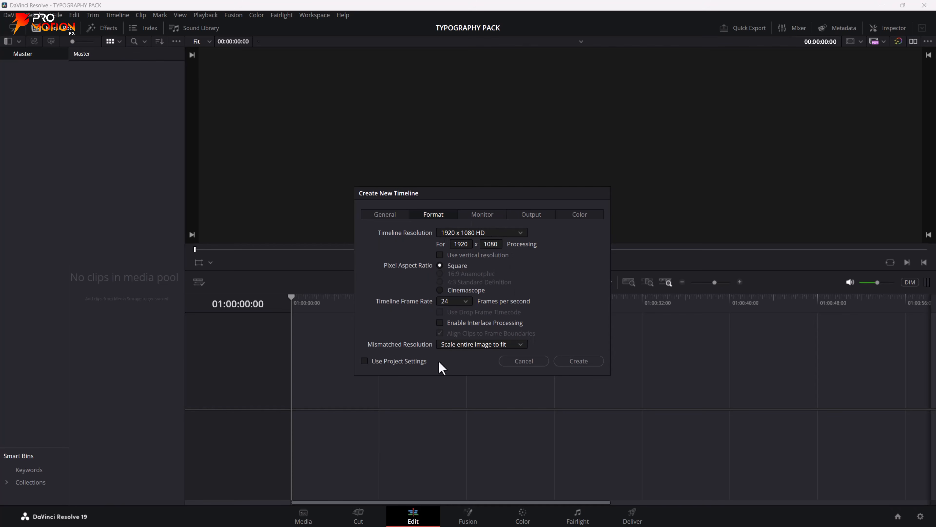
{"action": "left_click", "coordinate": [583, 365]}
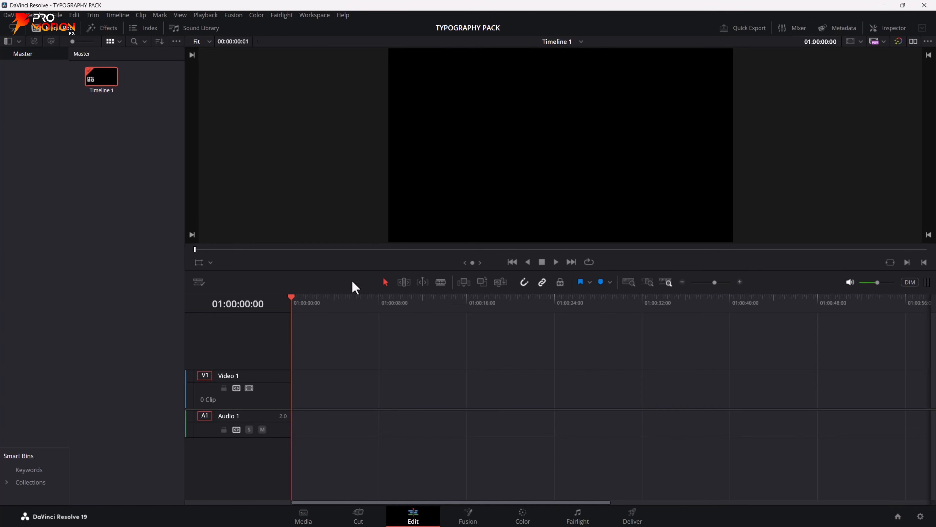
Search the effects for "fus" and place a Fusion Composition clip at the start of Video 1.
{"action": "left_click", "coordinate": [108, 30]}
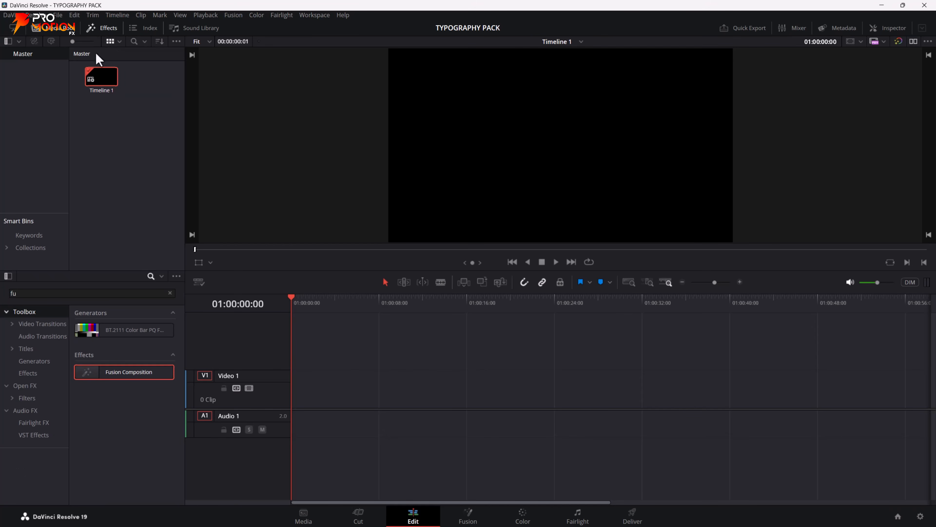
{"action": "left_click", "coordinate": [170, 294]}
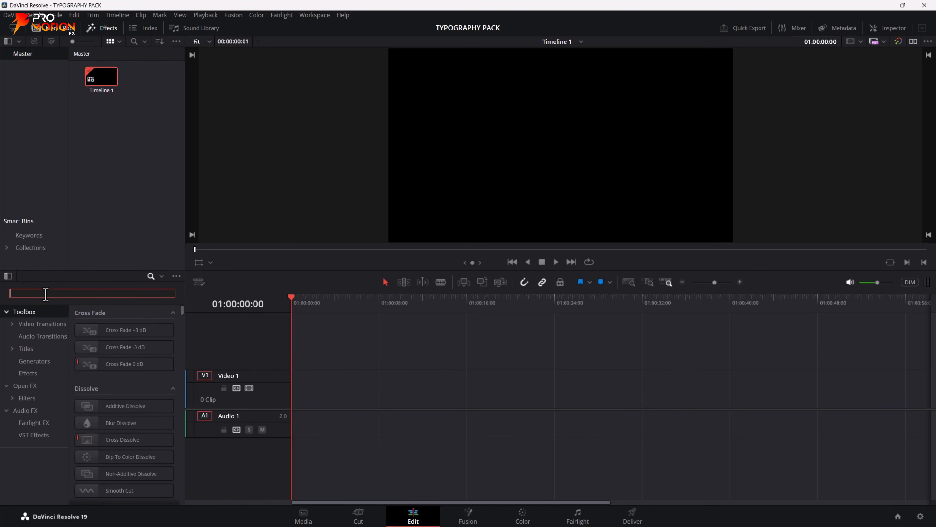
{"action": "type", "text": "fus"}
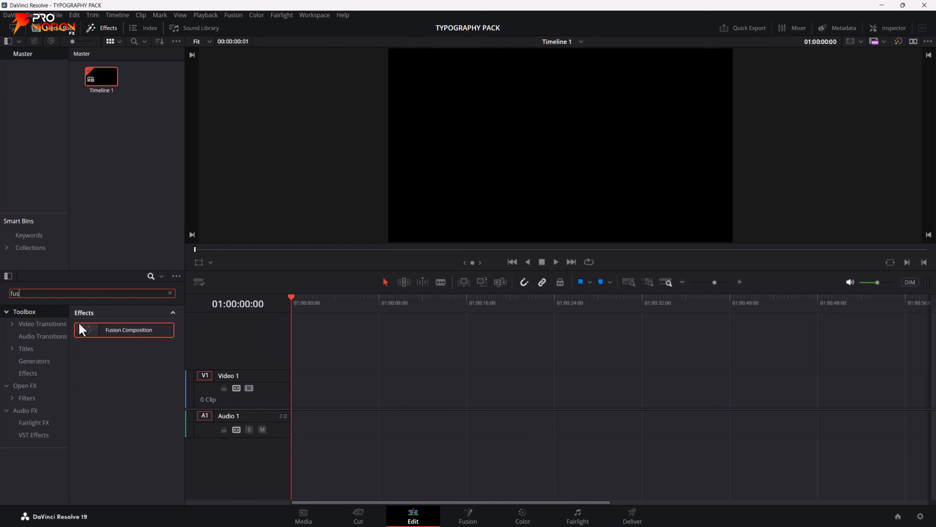
{"action": "left_click_drag", "start_coordinate": [138, 334], "coordinate": [293, 421]}
{"action": "left_click_drag", "start_coordinate": [299, 301], "coordinate": [306, 324]}
{"action": "left_click", "coordinate": [329, 393]}
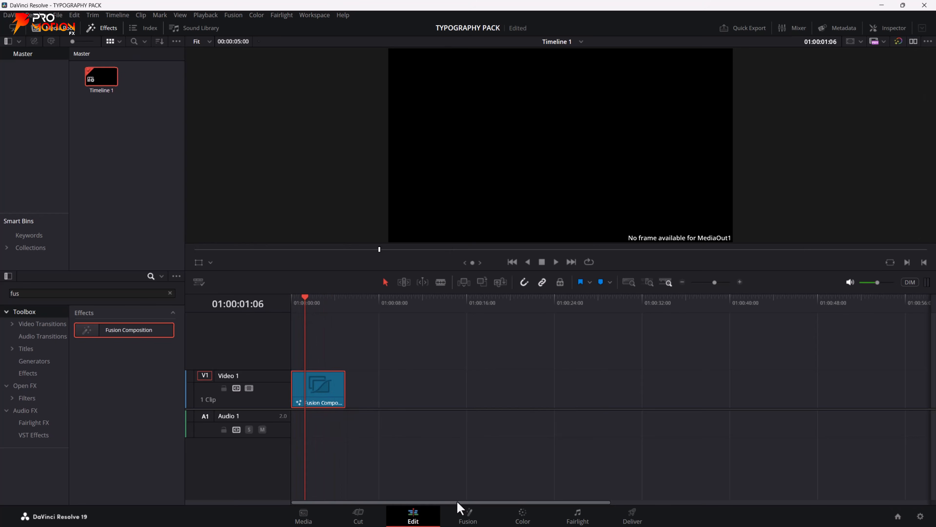
Open the clip in the Fusion page and connect a new Background node to MediaOut1, spacing the two nodes far apart.
{"action": "left_click", "coordinate": [473, 521]}
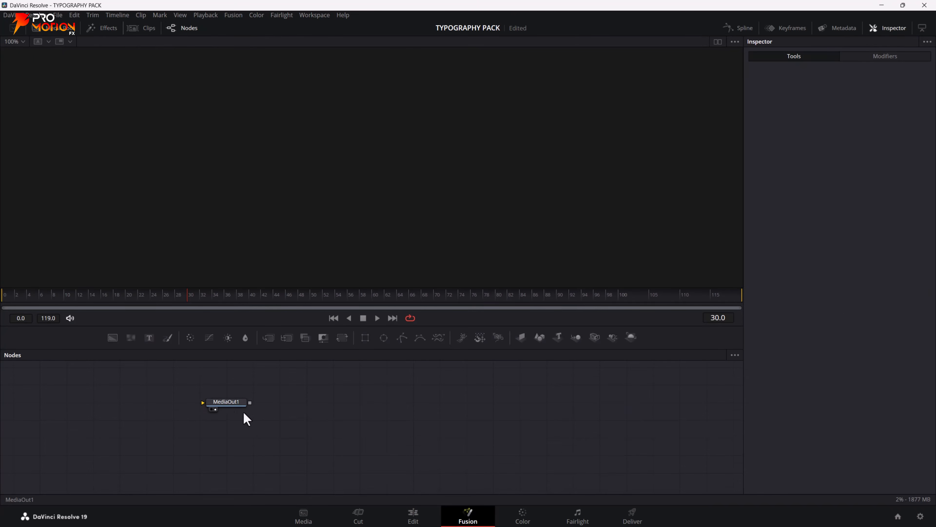
{"action": "left_click_drag", "start_coordinate": [241, 413], "coordinate": [496, 433]}
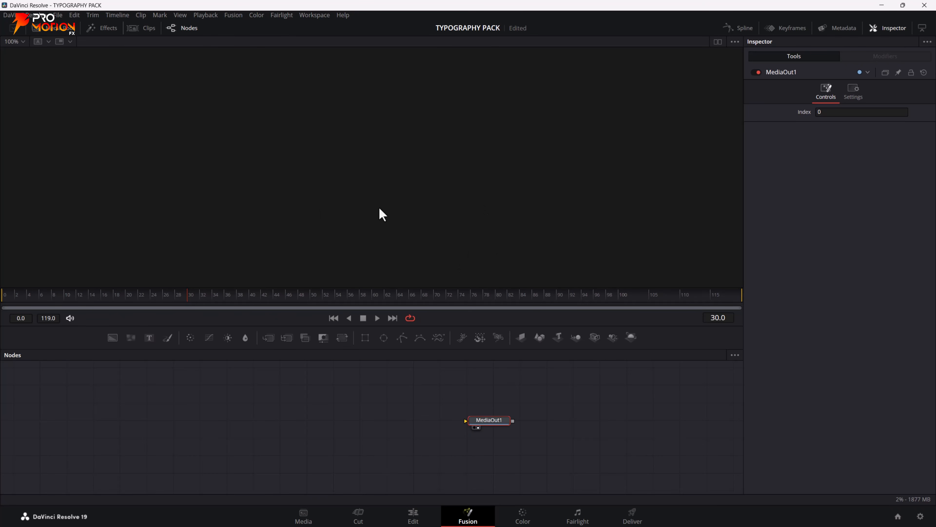
{"action": "left_click", "coordinate": [202, 416]}
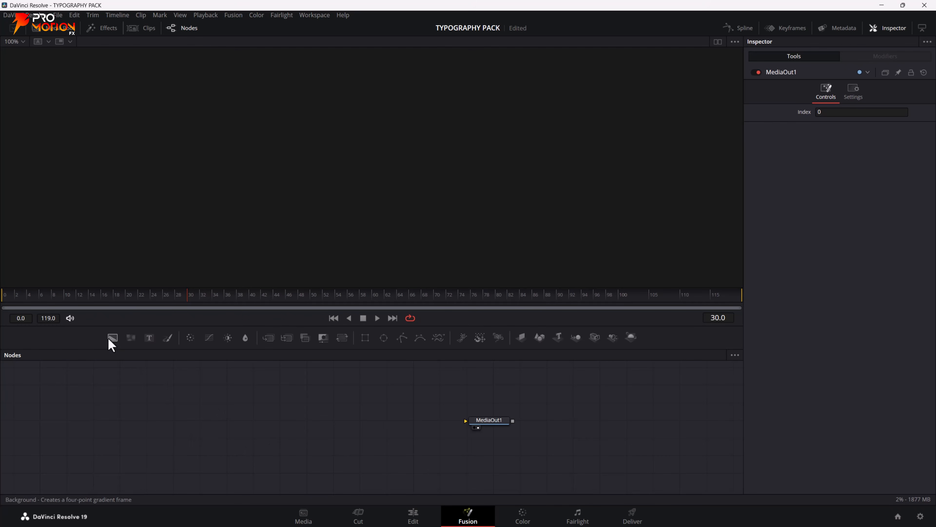
{"action": "left_click_drag", "start_coordinate": [112, 346], "coordinate": [478, 423]}
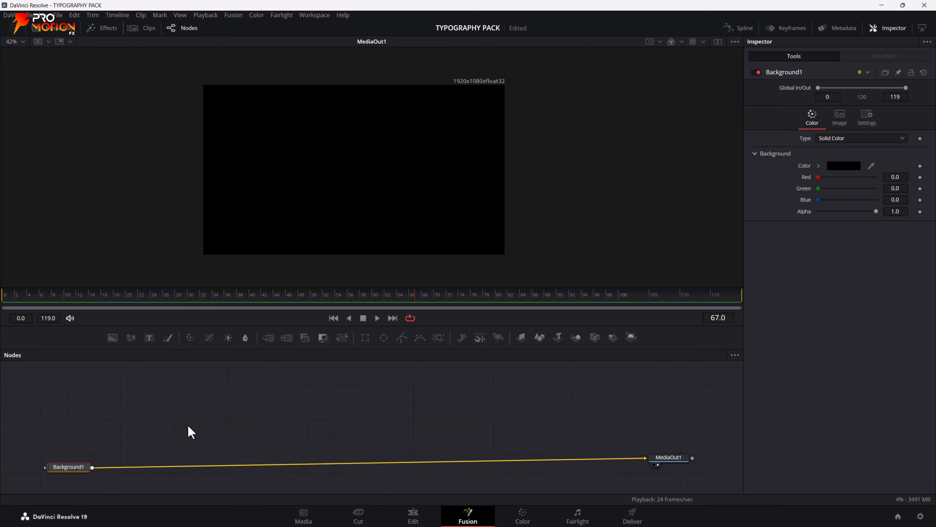
{"action": "left_click_drag", "start_coordinate": [188, 425], "coordinate": [212, 425]}
{"action": "left_click_drag", "start_coordinate": [94, 470], "coordinate": [89, 464]}
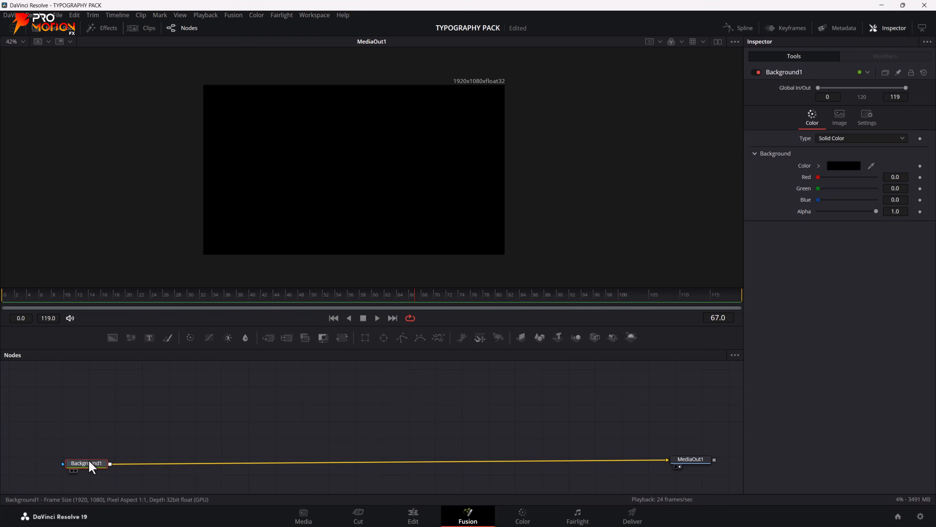
Insert a Merge node between Background1 and MediaOut1, and make the nodes arrange to the grid.
{"action": "left_click", "coordinate": [269, 337]}
{"action": "left_click_drag", "start_coordinate": [140, 463], "coordinate": [226, 463]}
{"action": "right_click", "coordinate": [404, 419]}
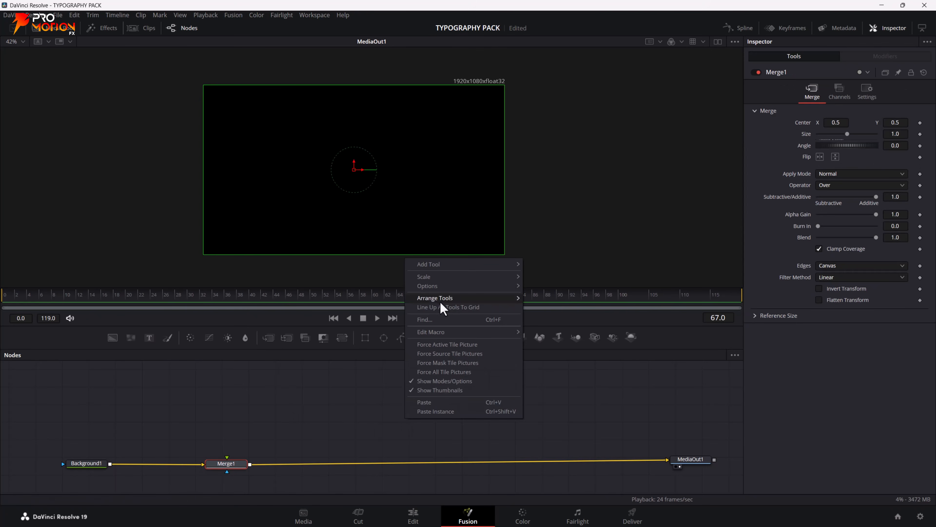
{"action": "left_click", "coordinate": [560, 300]}
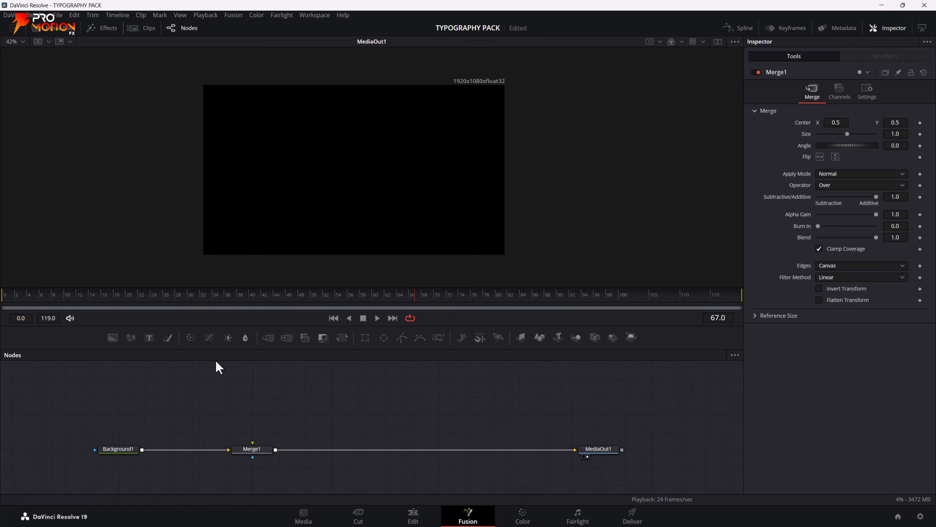
{"action": "left_click_drag", "start_coordinate": [217, 362], "coordinate": [222, 376]}
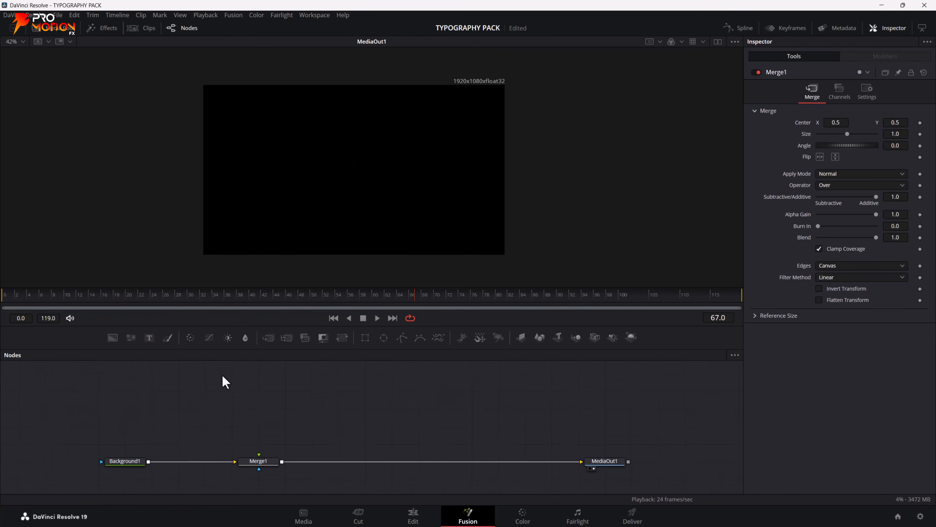
Add a second Background node above Merge1, feed it into the merge, and set its color to white.
{"action": "left_click", "coordinate": [112, 337]}
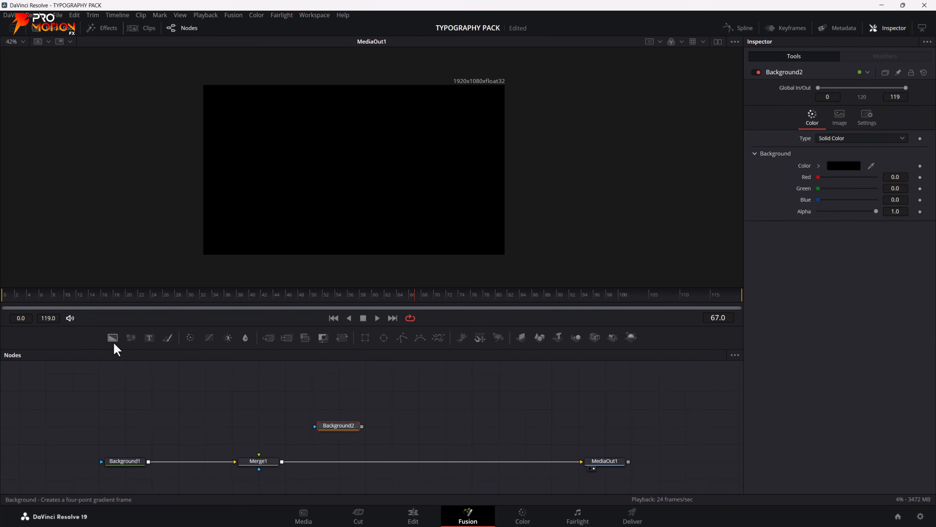
{"action": "left_click_drag", "start_coordinate": [324, 433], "coordinate": [262, 457]}
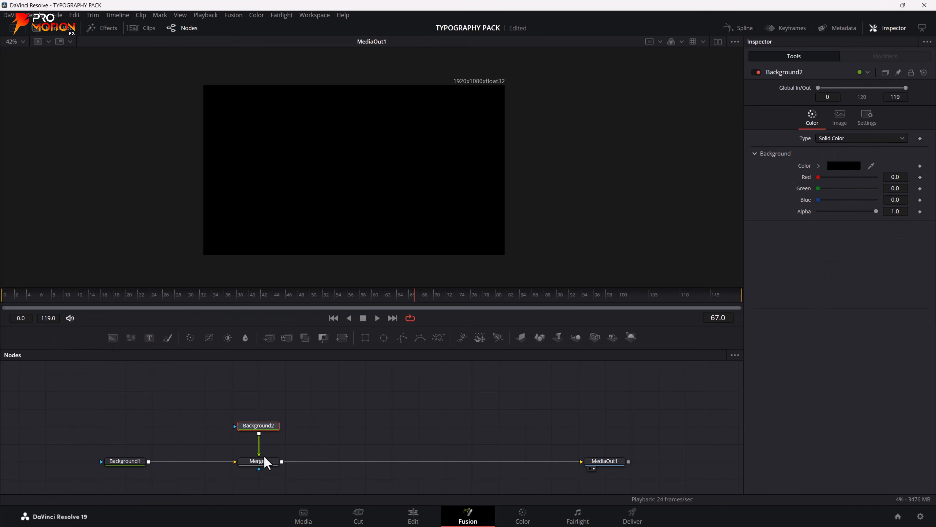
{"action": "left_click", "coordinate": [819, 166]}
{"action": "left_click_drag", "start_coordinate": [842, 185], "coordinate": [818, 175]}
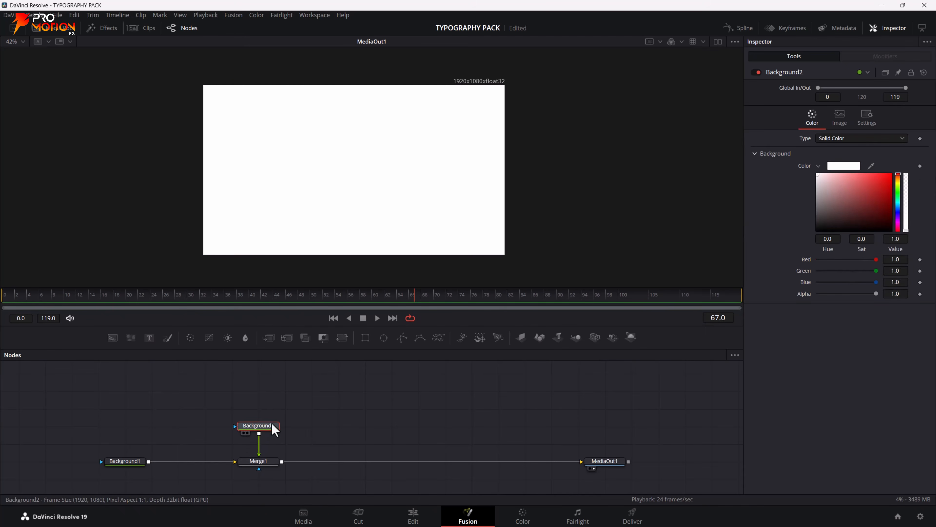
Add an Ellipse mask node beside Background2 and shrink its circle to about 0.143 wide.
{"action": "left_click", "coordinate": [383, 337]}
{"action": "left_click_drag", "start_coordinate": [265, 411], "coordinate": [181, 426]}
{"action": "left_click_drag", "start_coordinate": [381, 189], "coordinate": [372, 183]}
{"action": "left_click_drag", "start_coordinate": [335, 419], "coordinate": [270, 420]}
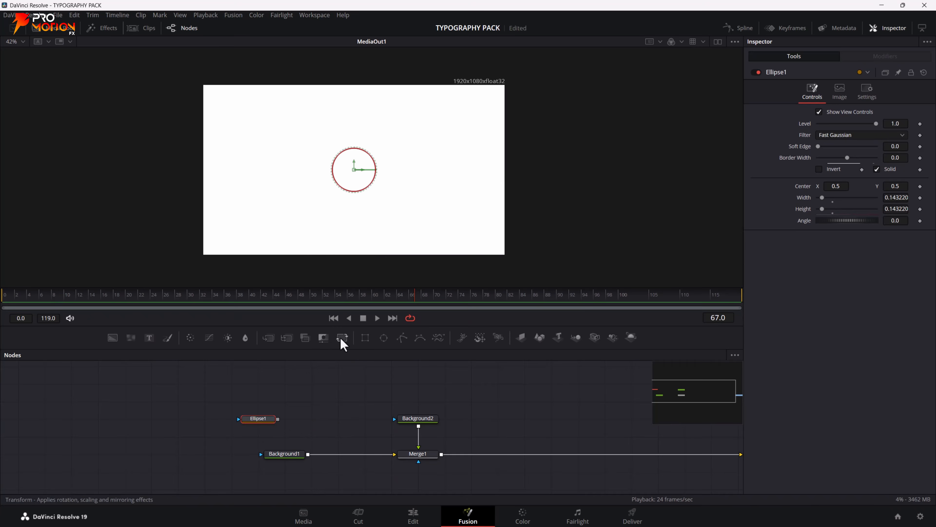
Add a Transform node between Ellipse1 and Background2 and connect the ellipse through it as Background2's mask.
{"action": "left_click", "coordinate": [341, 338]}
{"action": "left_click_drag", "start_coordinate": [317, 420], "coordinate": [343, 421]}
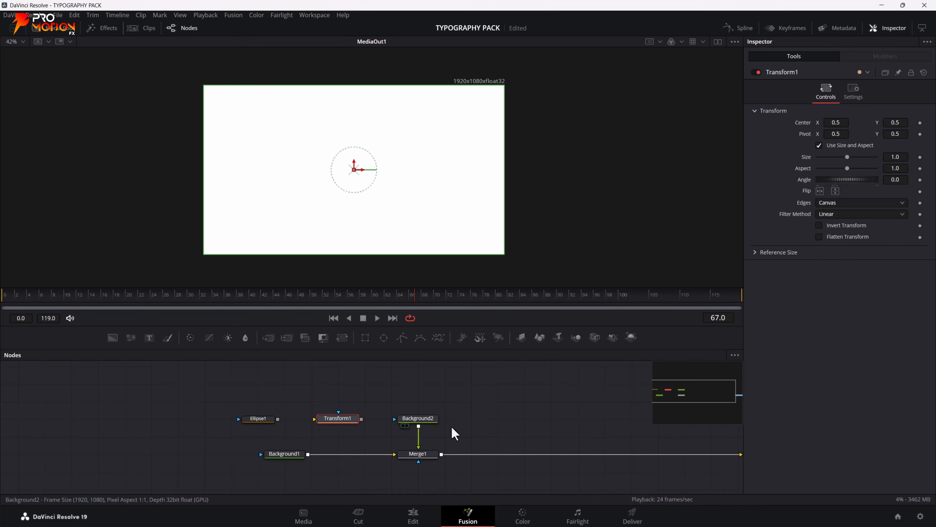
{"action": "left_click_drag", "start_coordinate": [314, 419], "coordinate": [268, 420]}
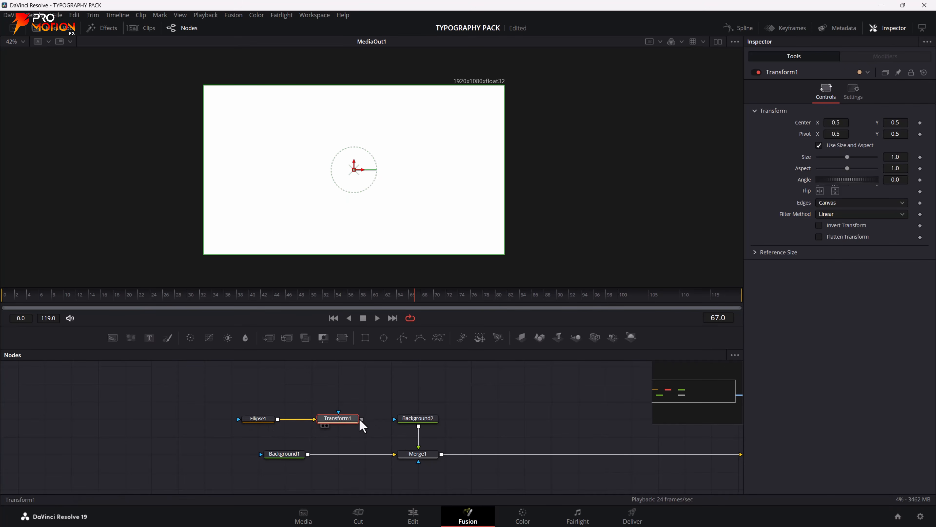
{"action": "left_click_drag", "start_coordinate": [390, 418], "coordinate": [409, 428]}
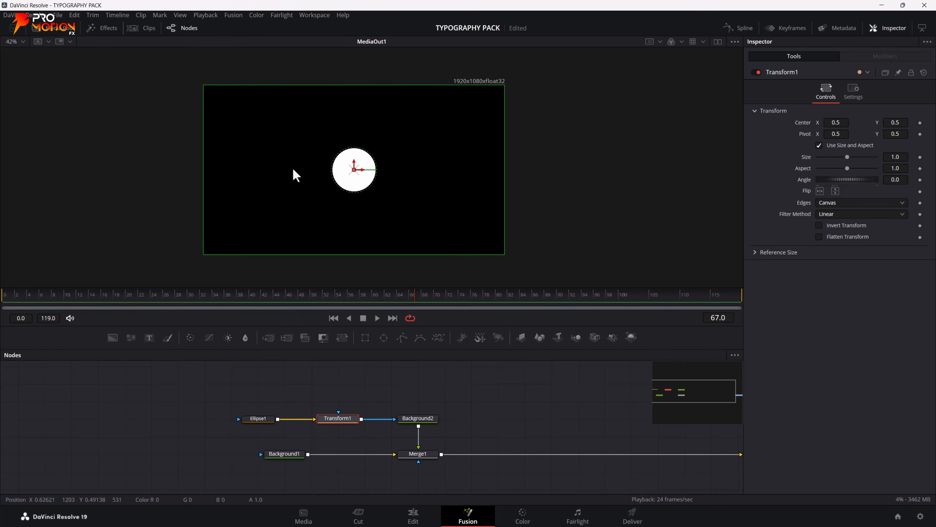
{"action": "mouse_move", "coordinate": [348, 420]}
{"action": "left_mouse_down"}
{"action": "mouse_move", "coordinate": [347, 411]}
{"action": "mouse_move", "coordinate": [348, 421]}
{"action": "left_mouse_up"}
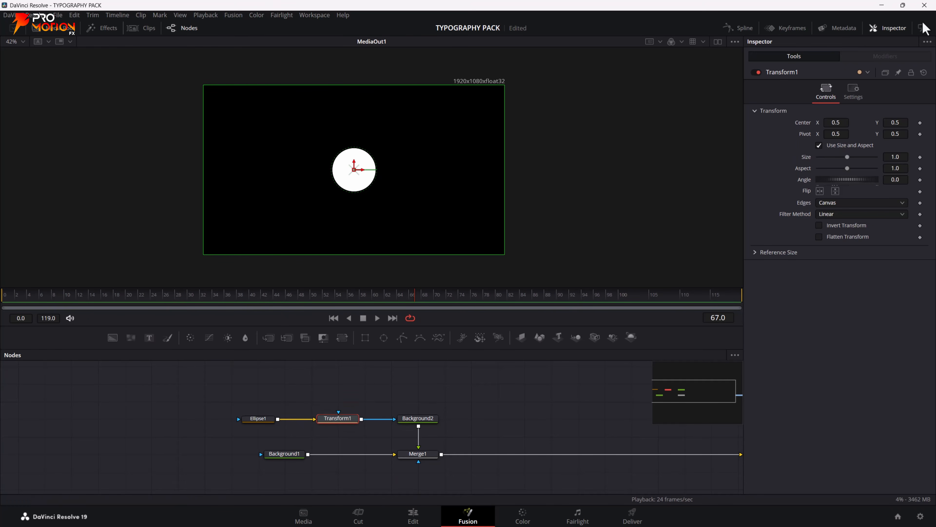
{"action": "mouse_move", "coordinate": [836, 123]}
{"action": "left_mouse_down"}
{"action": "mouse_move", "coordinate": [687, 118]}
{"action": "mouse_move", "coordinate": [895, 120]}
{"action": "mouse_move", "coordinate": [723, 120]}
{"action": "mouse_move", "coordinate": [838, 123]}
{"action": "left_mouse_up"}
{"action": "key", "text": "ctrl+z"}
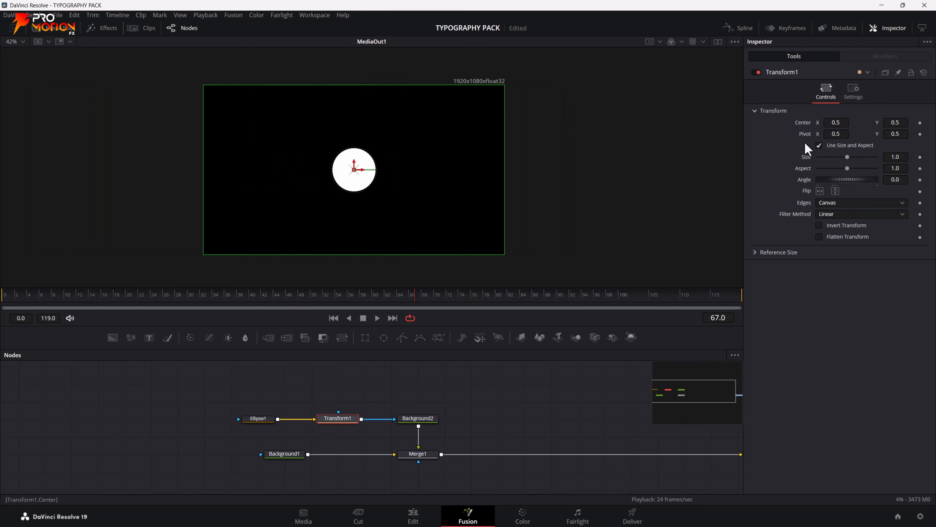
Move Ellipse1's circle to the left side of the frame, at Center X about 0.118 and Y 0.5.
{"action": "left_click_drag", "start_coordinate": [256, 418], "coordinate": [240, 425]}
{"action": "key", "text": "ctrl+z"}
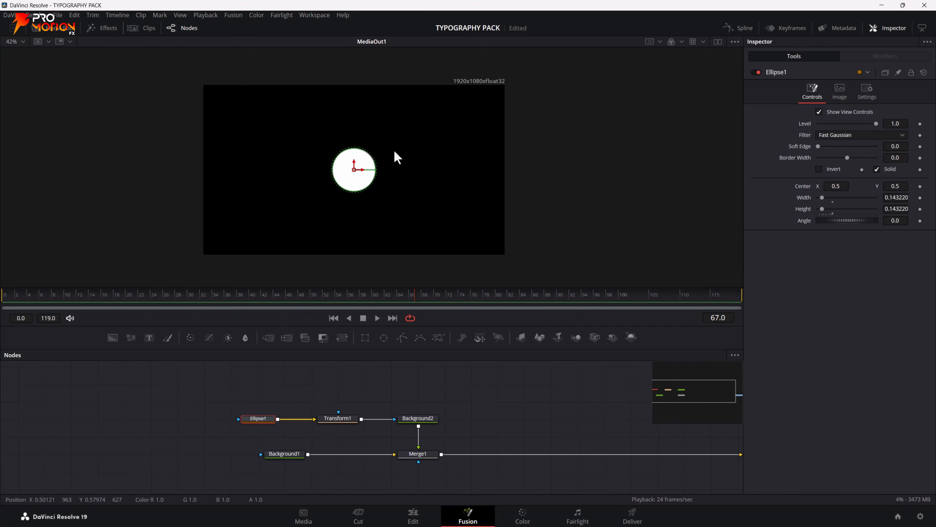
{"action": "left_click_drag", "start_coordinate": [363, 172], "coordinate": [248, 171]}
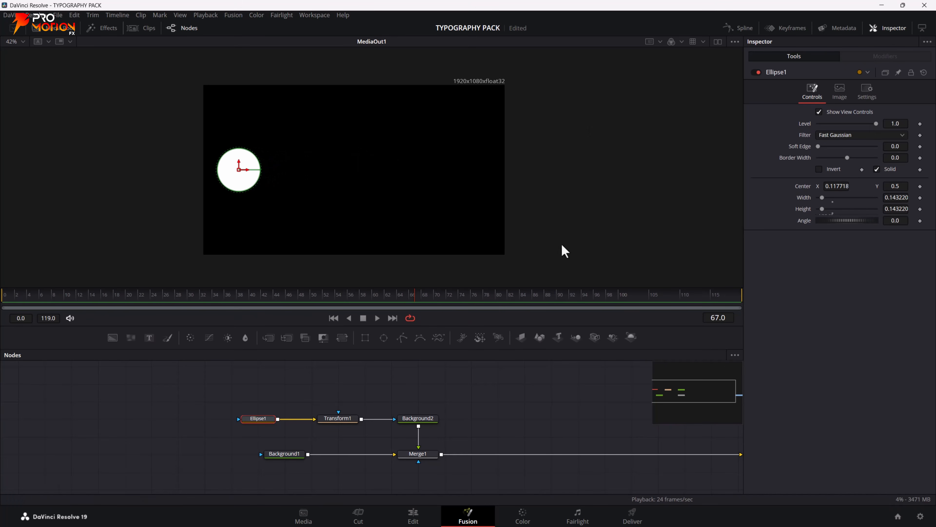
{"action": "left_click_drag", "start_coordinate": [898, 197], "coordinate": [884, 197]}
{"action": "key", "text": "ctrl+z"}
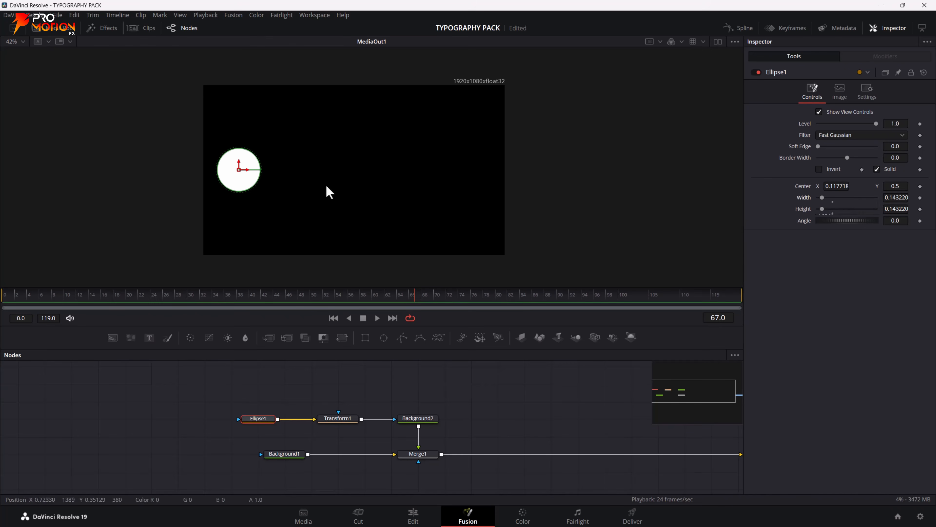
{"action": "mouse_move", "coordinate": [899, 197]}
{"action": "left_mouse_down"}
{"action": "mouse_move", "coordinate": [846, 209]}
{"action": "mouse_move", "coordinate": [899, 209]}
{"action": "left_mouse_up"}
{"action": "key", "text": "ctrl+z"}
Link Ellipse1's Height to its Width with an expression and set the Width to 0.11.
{"action": "right_click", "coordinate": [800, 208]}
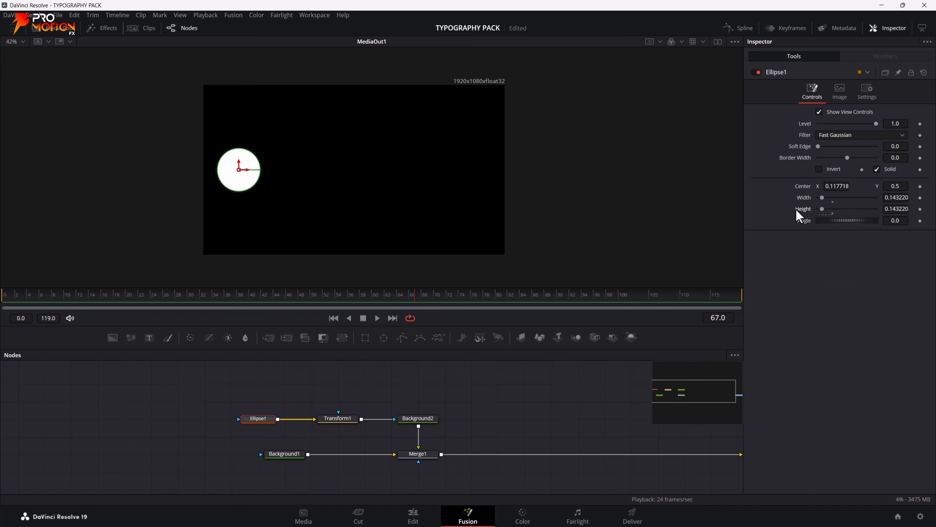
{"action": "right_click", "coordinate": [796, 207]}
{"action": "left_click", "coordinate": [828, 315]}
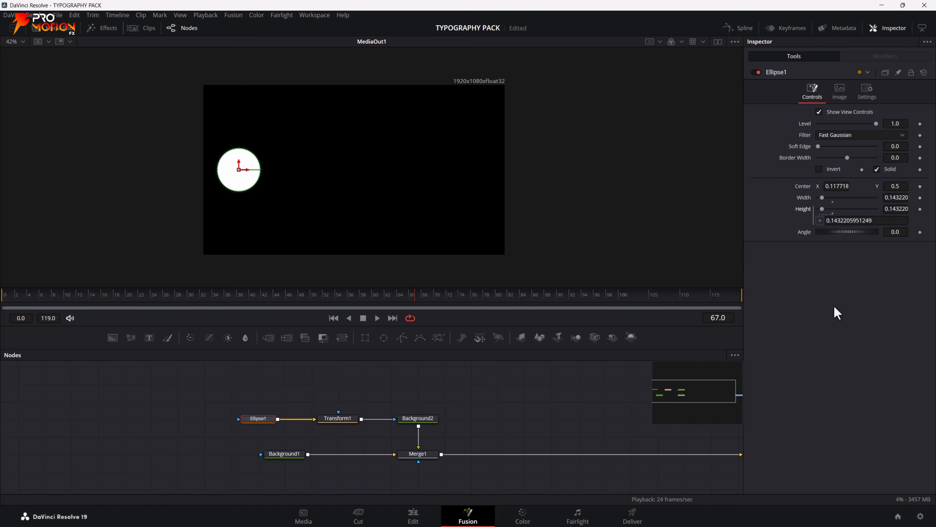
{"action": "left_click_drag", "start_coordinate": [820, 222], "coordinate": [822, 198]}
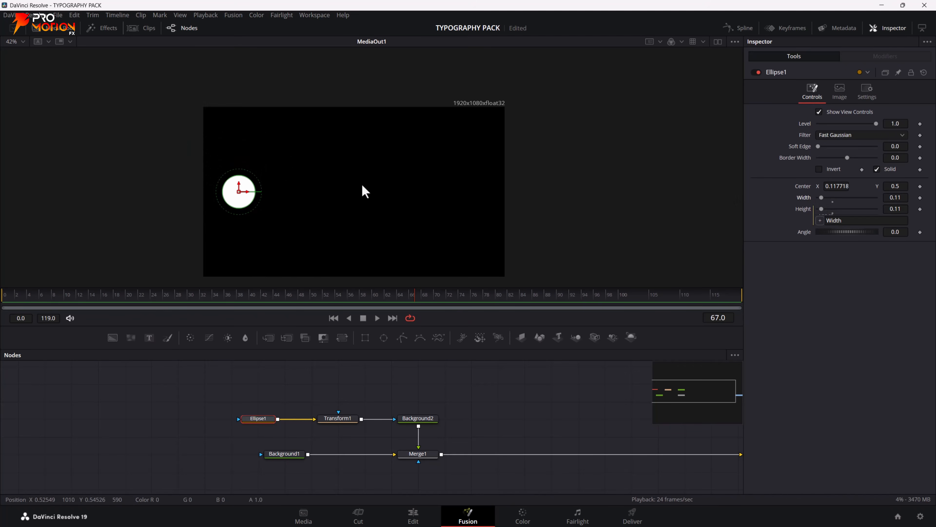
{"action": "scroll", "coordinate": [365, 190], "scroll_direction": "up", "scroll_amount": 1}
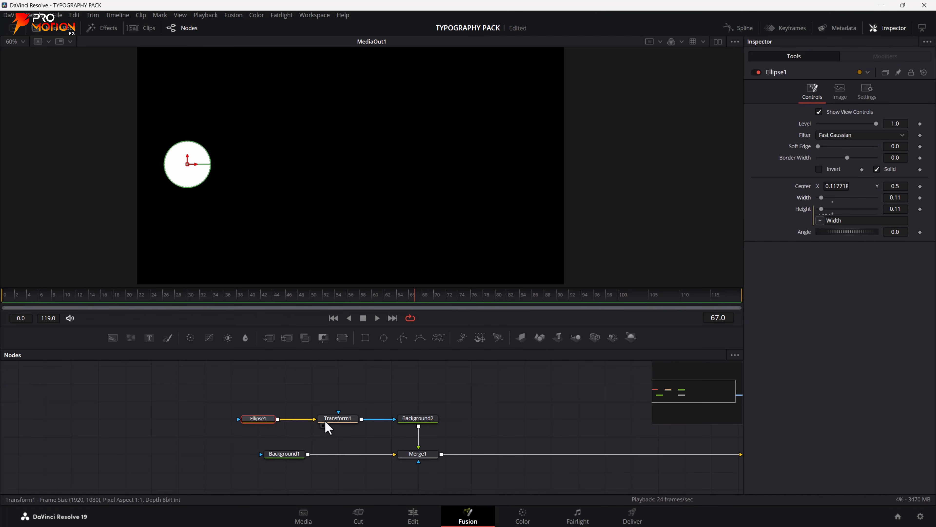
Keyframe Ellipse1's Center at frame 0 and set Center X to about 0.9007 at frame 40.
{"action": "left_click_drag", "start_coordinate": [37, 300], "coordinate": [3, 309]}
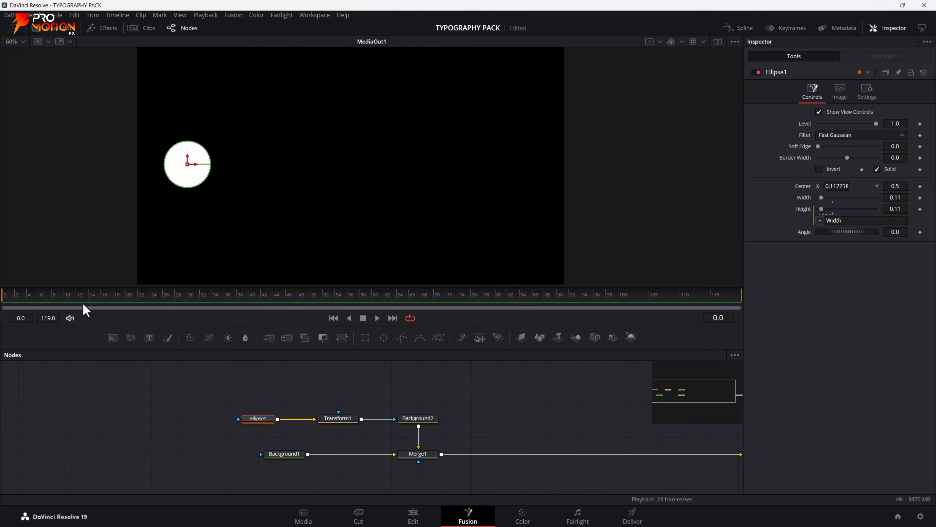
{"action": "left_click", "coordinate": [921, 186]}
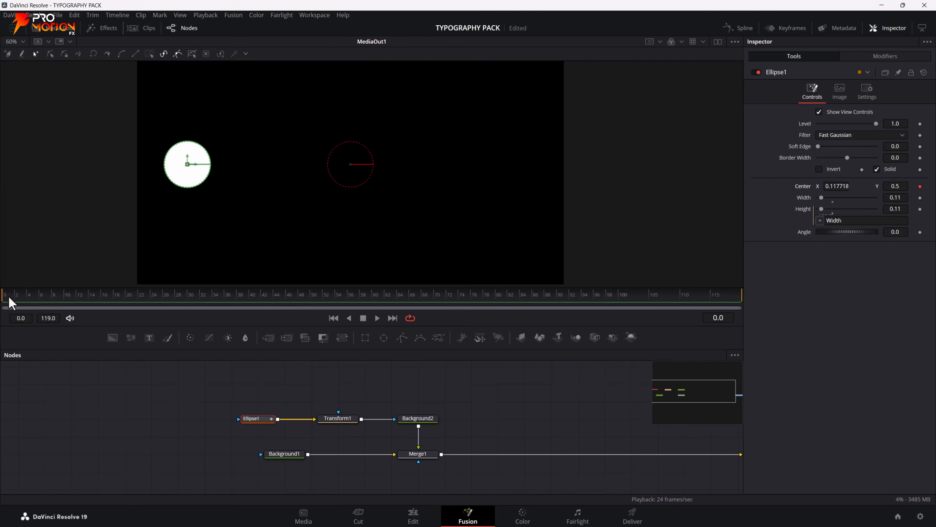
{"action": "left_click_drag", "start_coordinate": [42, 306], "coordinate": [249, 301]}
{"action": "left_click", "coordinate": [920, 186]}
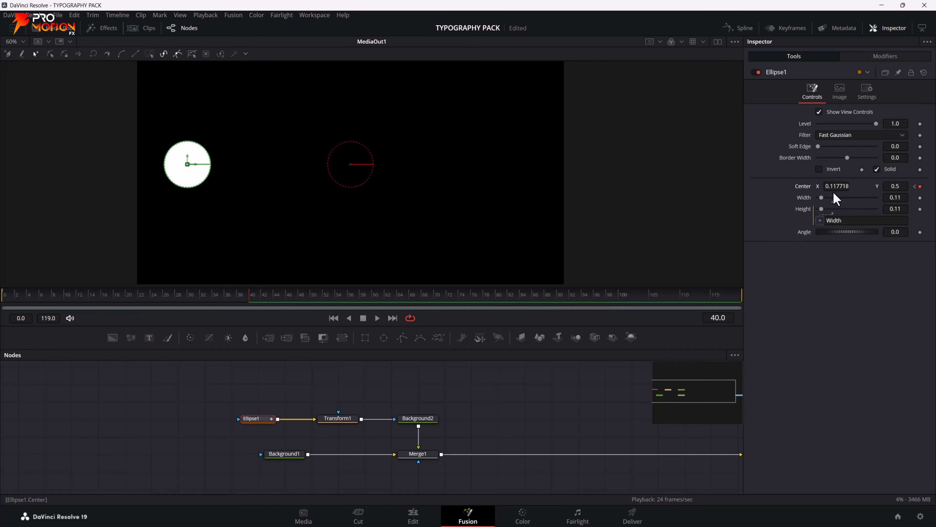
{"action": "left_click_drag", "start_coordinate": [207, 294], "coordinate": [246, 294]}
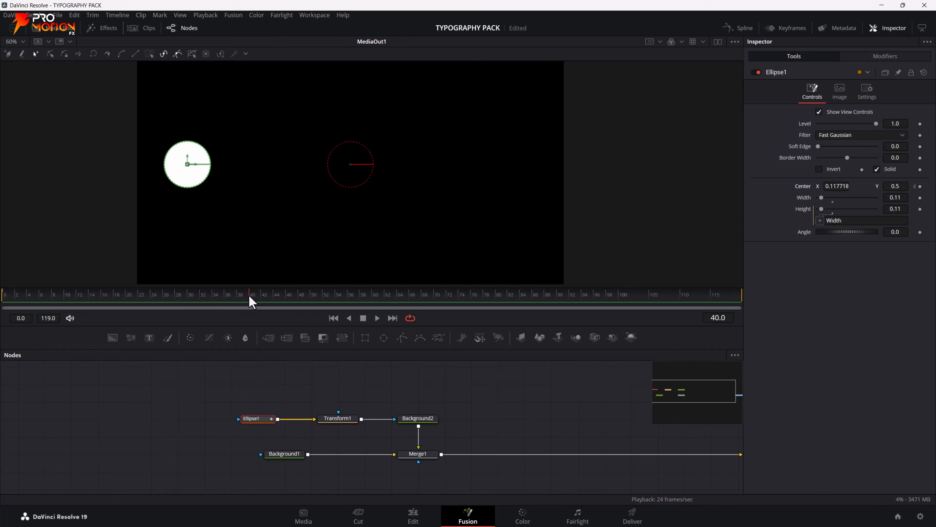
{"action": "mouse_move", "coordinate": [826, 188]}
{"action": "left_mouse_down"}
{"action": "mouse_move", "coordinate": [871, 188]}
{"action": "mouse_move", "coordinate": [827, 188]}
{"action": "left_mouse_up"}
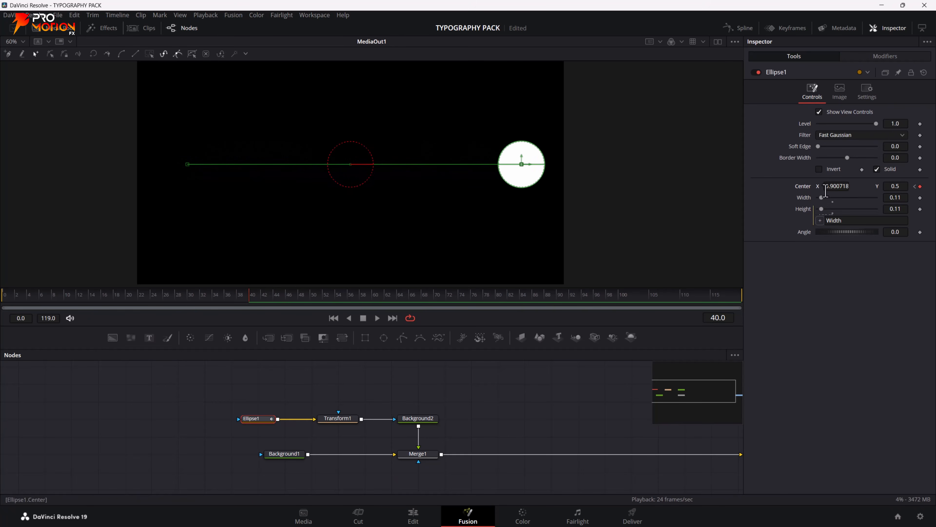
Play the composition from frame 0 to preview the circle's horizontal movement.
{"action": "left_click_drag", "start_coordinate": [211, 300], "coordinate": [273, 298]}
{"action": "left_click", "coordinate": [3, 297]}
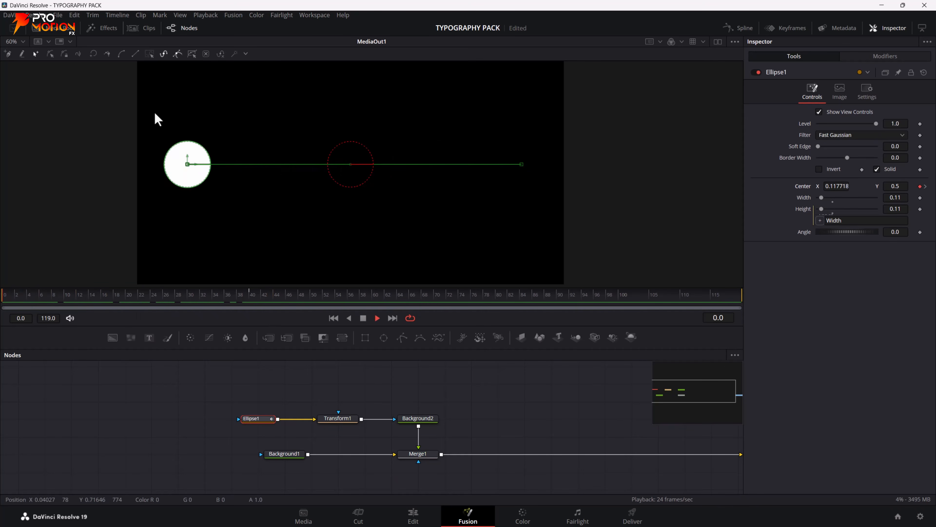
{"action": "key", "text": "space"}
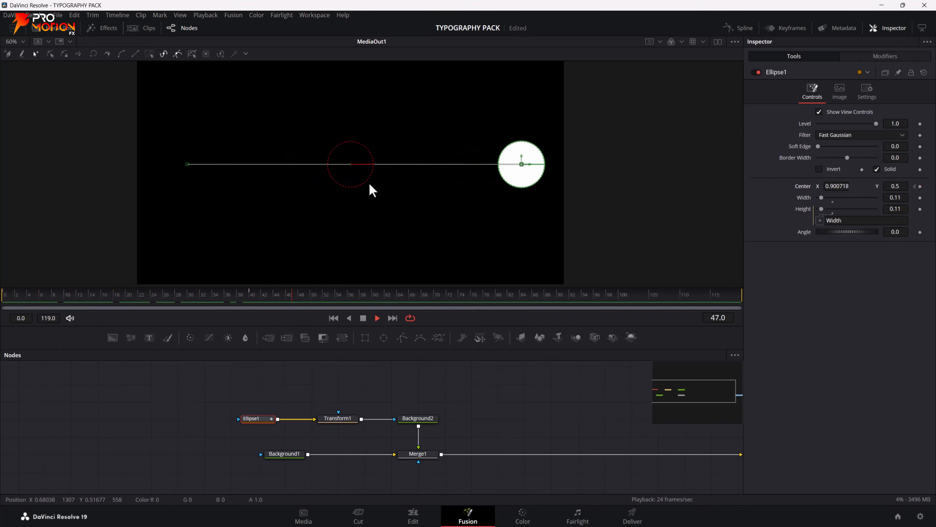
{"action": "left_click_drag", "start_coordinate": [150, 297], "coordinate": [3, 286]}
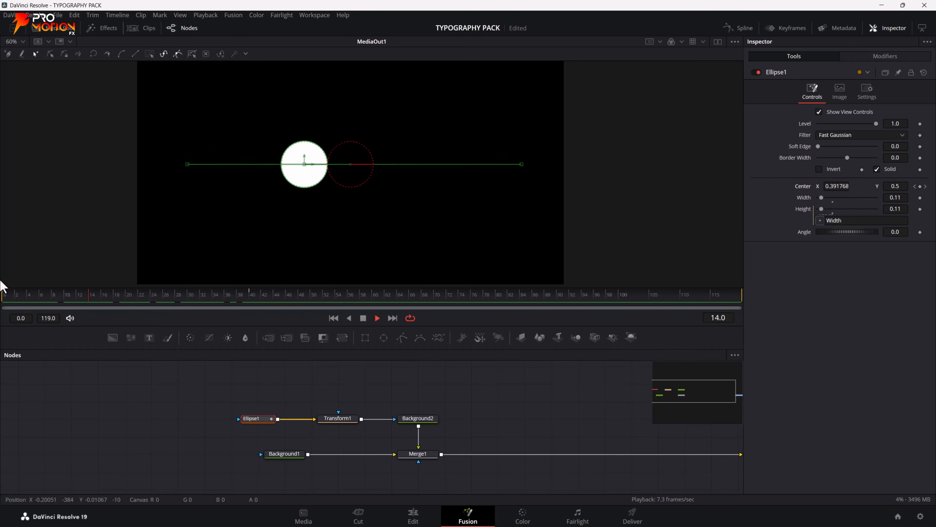
{"action": "key", "text": "space"}
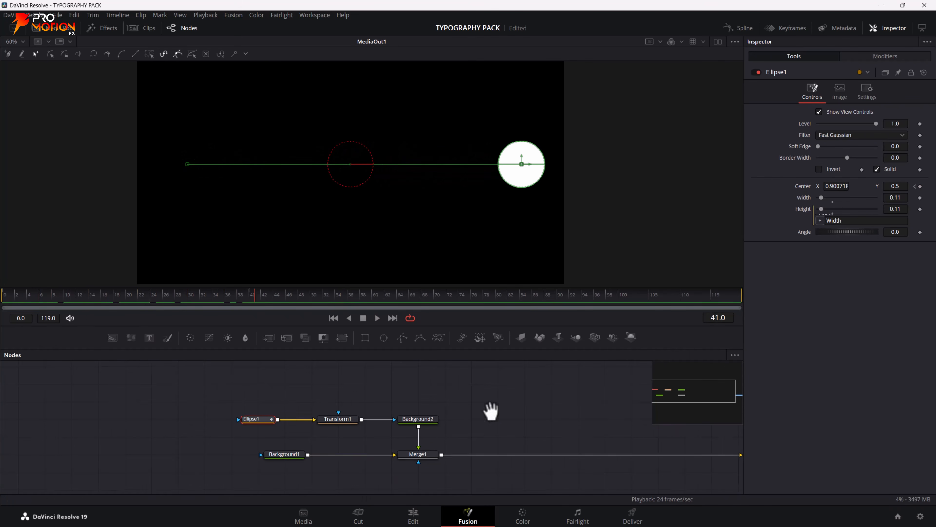
Rearrange the node graph so Ellipse1, Transform1 and Background2 form a vertical column above Merge1.
{"action": "left_click_drag", "start_coordinate": [491, 412], "coordinate": [477, 429]}
{"action": "left_click_drag", "start_coordinate": [332, 441], "coordinate": [411, 424]}
{"action": "left_click_drag", "start_coordinate": [243, 439], "coordinate": [406, 391]}
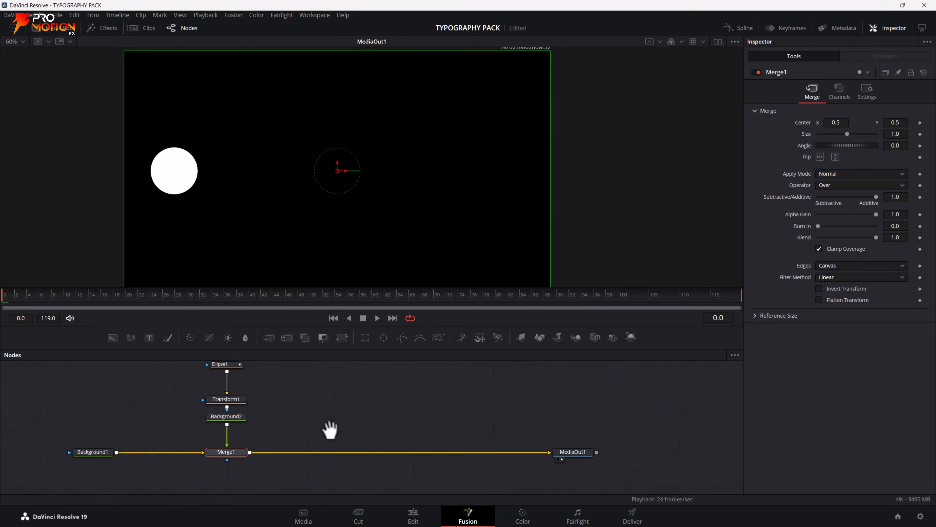
{"action": "scroll", "coordinate": [328, 429], "scroll_direction": "up", "scroll_amount": 2}
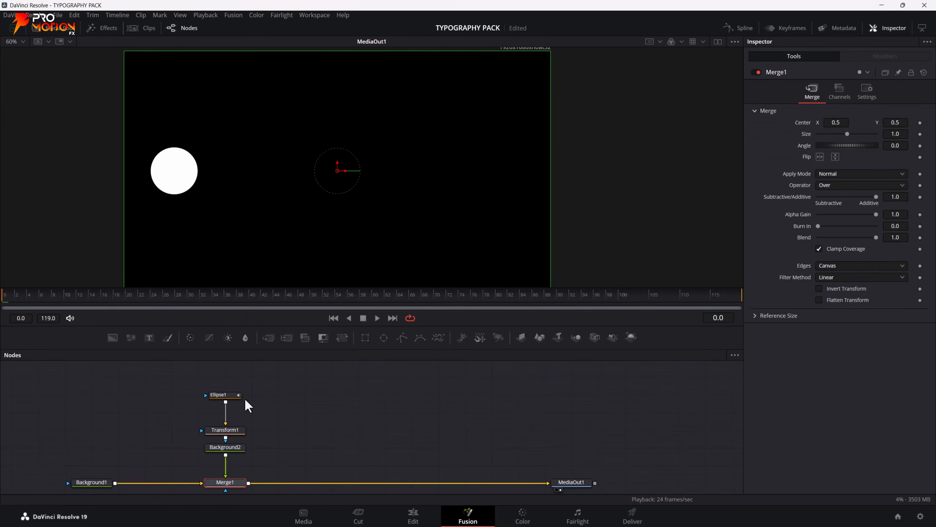
Rename the Ellipse1 node as E_01.
{"action": "left_click", "coordinate": [227, 394]}
{"action": "key", "text": "F2"}
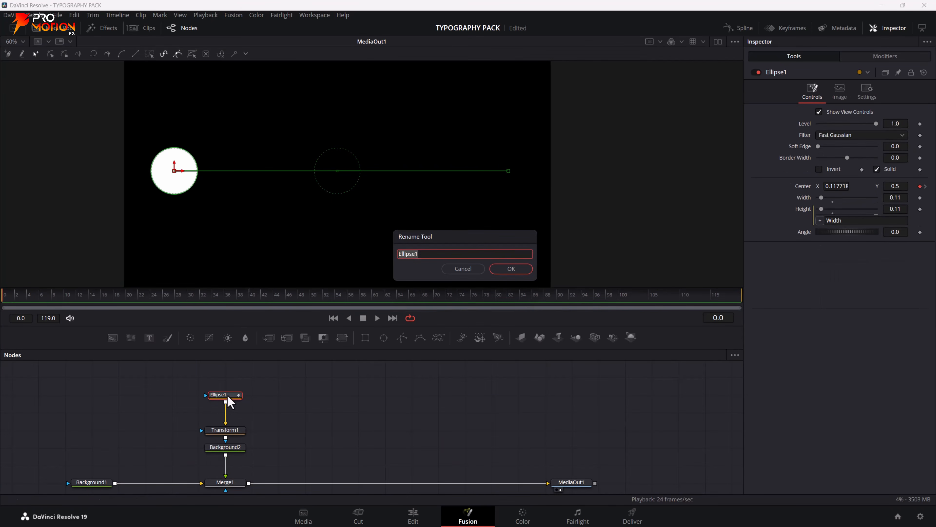
{"action": "type", "text": "E_01"}
{"action": "key", "text": "Return"}
Copy the E_01, Transform1, Background2 and Merge1 node group and paste it twice beside the original.
{"action": "left_click_drag", "start_coordinate": [266, 390], "coordinate": [200, 494]}
{"action": "left_click_drag", "start_coordinate": [331, 417], "coordinate": [308, 442]}
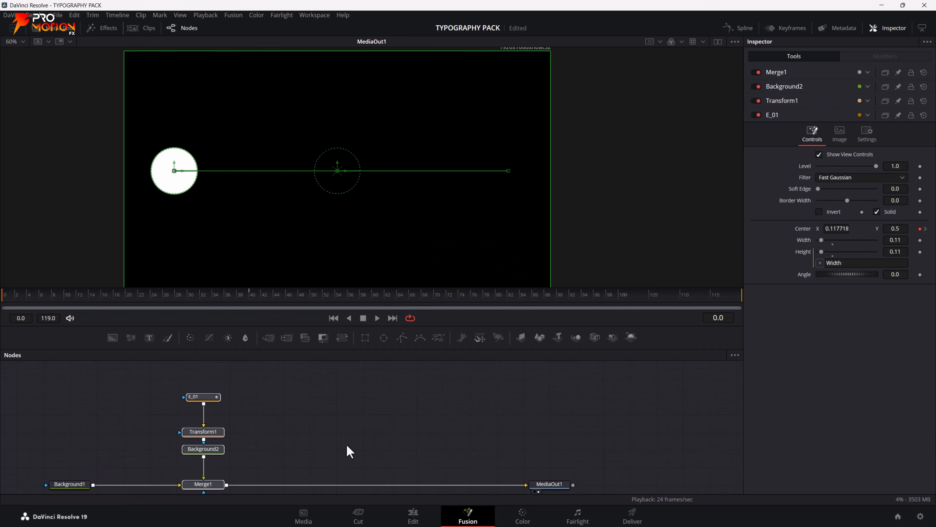
{"action": "left_click", "coordinate": [331, 454]}
{"action": "key", "text": "ctrl+v"}
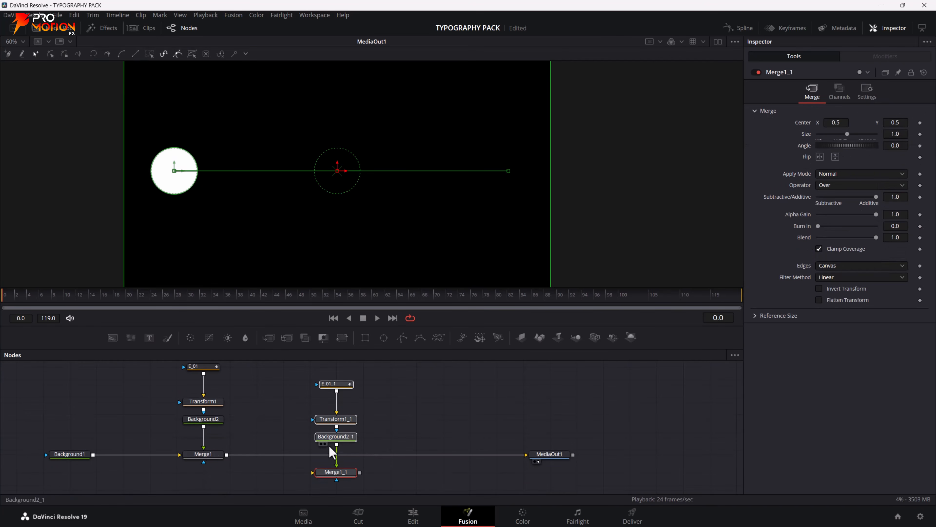
{"action": "left_click", "coordinate": [461, 420]}
{"action": "key", "text": "ctrl+v"}
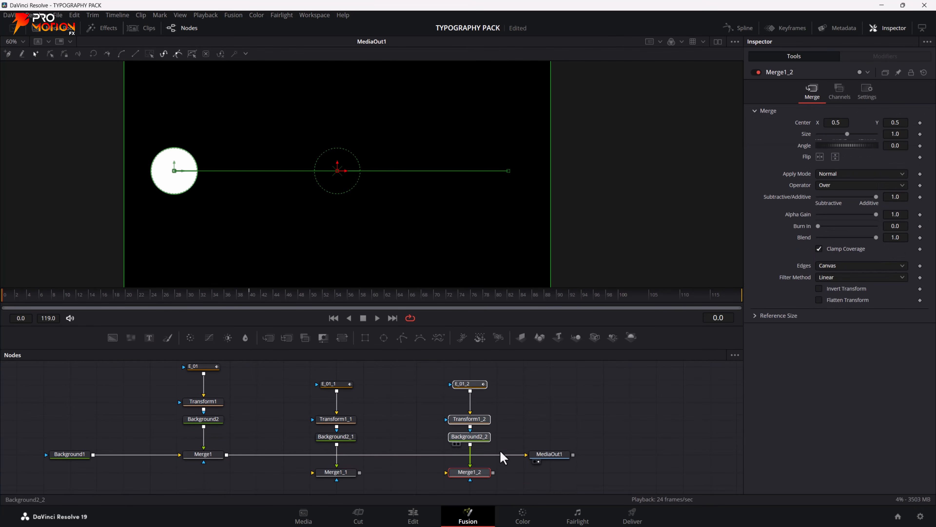
Chain both pasted merges between Merge1 and MediaOut1 and align the duplicated columns with the original row.
{"action": "mouse_move", "coordinate": [513, 455]}
{"action": "left_mouse_down"}
{"action": "mouse_move", "coordinate": [267, 457]}
{"action": "mouse_move", "coordinate": [316, 474]}
{"action": "mouse_move", "coordinate": [410, 475]}
{"action": "mouse_move", "coordinate": [518, 466]}
{"action": "mouse_move", "coordinate": [527, 456]}
{"action": "left_mouse_up"}
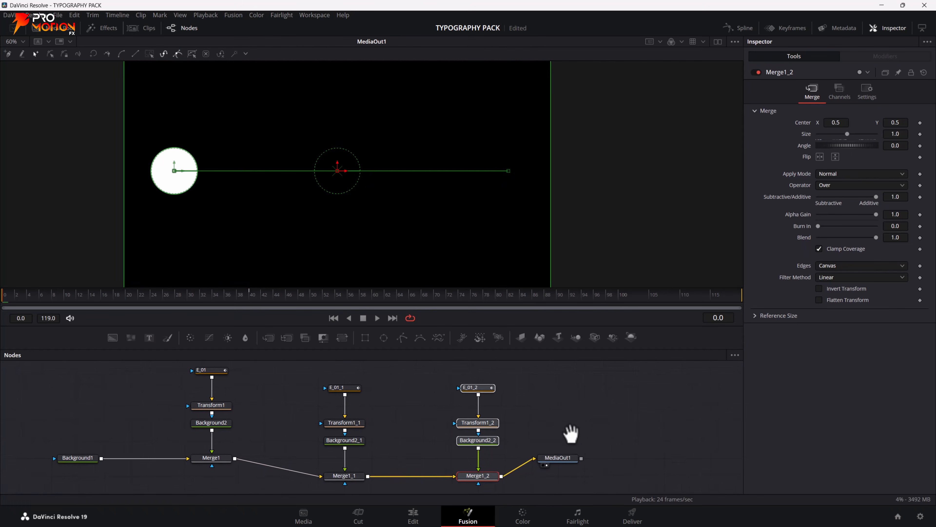
{"action": "left_click_drag", "start_coordinate": [400, 436], "coordinate": [388, 463]}
{"action": "left_click_drag", "start_coordinate": [550, 371], "coordinate": [500, 489]}
{"action": "left_click_drag", "start_coordinate": [503, 478], "coordinate": [494, 461]}
{"action": "left_click_drag", "start_coordinate": [552, 404], "coordinate": [538, 426]}
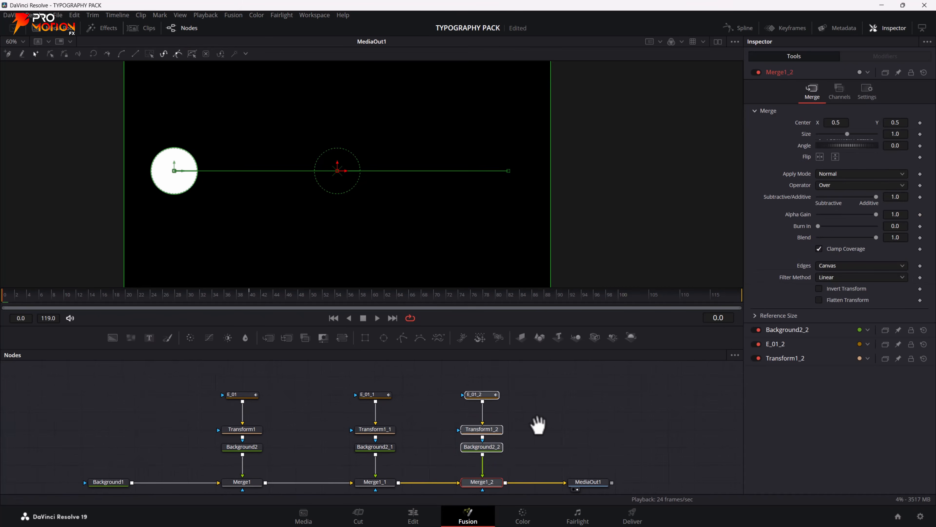
Rename the two duplicated ellipse nodes as E_02 and E_03.
{"action": "left_click", "coordinate": [292, 391]}
{"action": "left_click", "coordinate": [371, 395]}
{"action": "key", "text": "F2"}
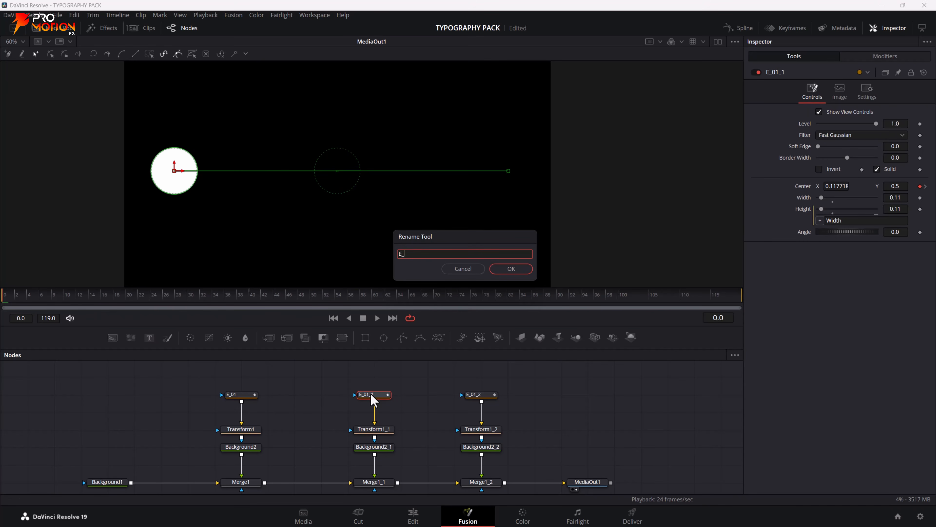
{"action": "key", "text": "Return"}
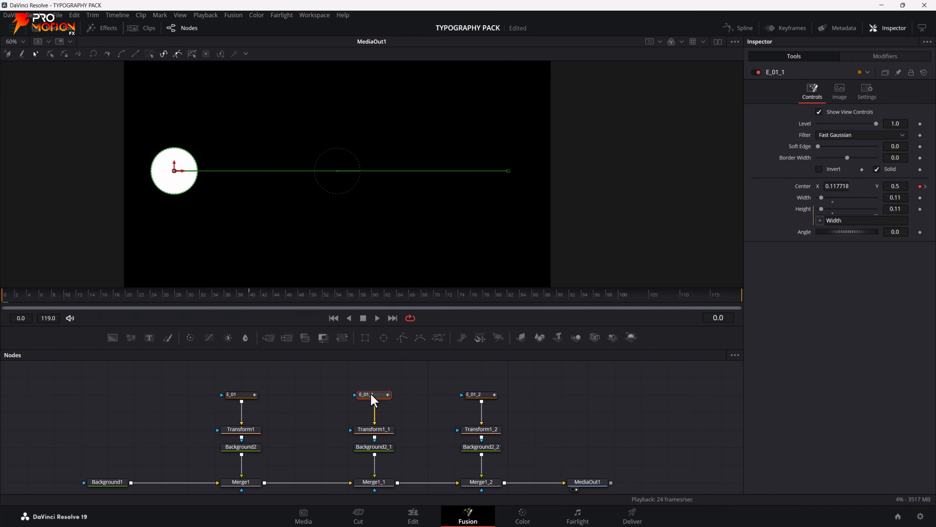
{"action": "left_click", "coordinate": [475, 396]}
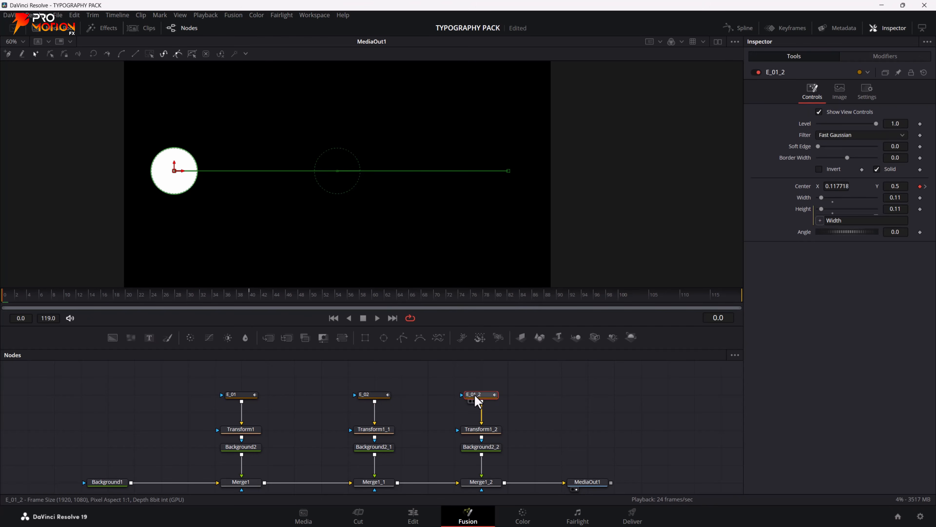
{"action": "key", "text": "F2"}
{"action": "type", "text": "E_02"}
{"action": "key", "text": "BackSpace"}
{"action": "type", "text": "3"}
{"action": "key", "text": "Return"}
Move E_01's circle down near the bottom of the frame with Transform1, at Center Y about 0.144.
{"action": "left_click", "coordinate": [205, 430]}
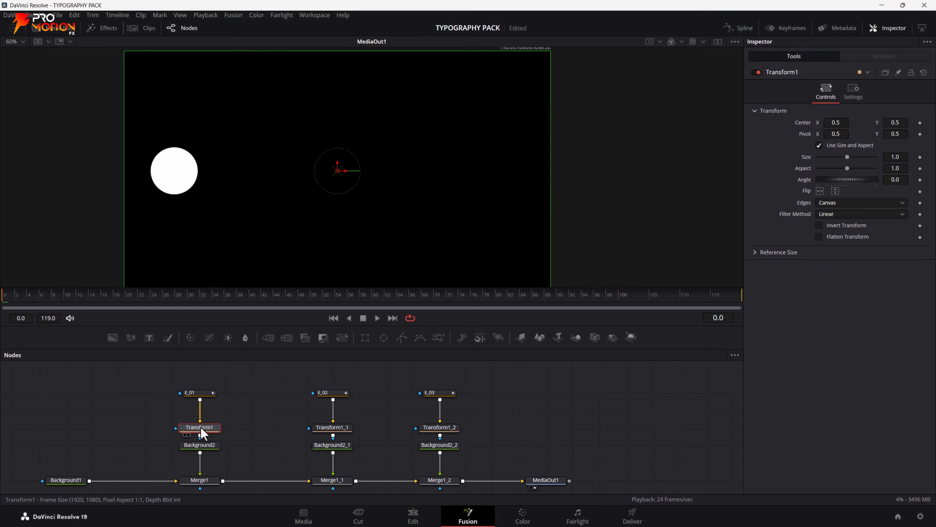
{"action": "left_click_drag", "start_coordinate": [336, 163], "coordinate": [330, 252]}
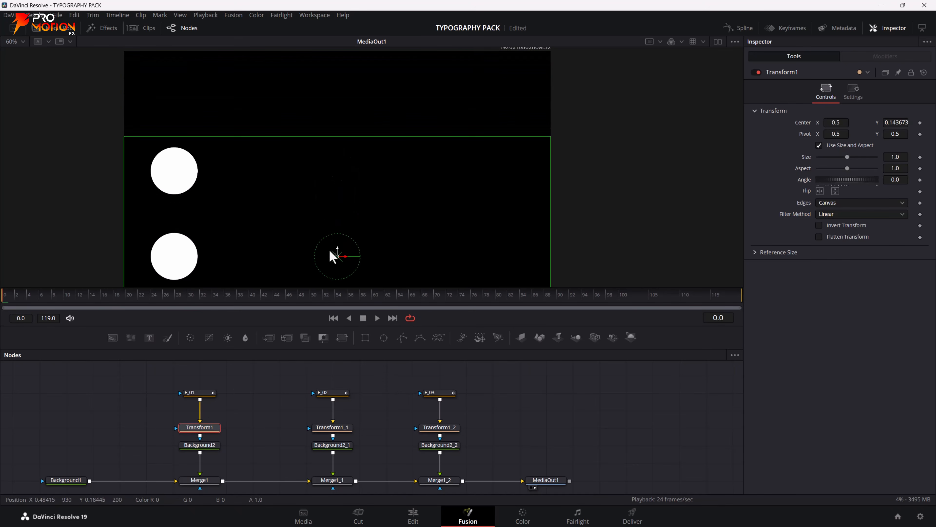
{"action": "left_click", "coordinate": [201, 393]}
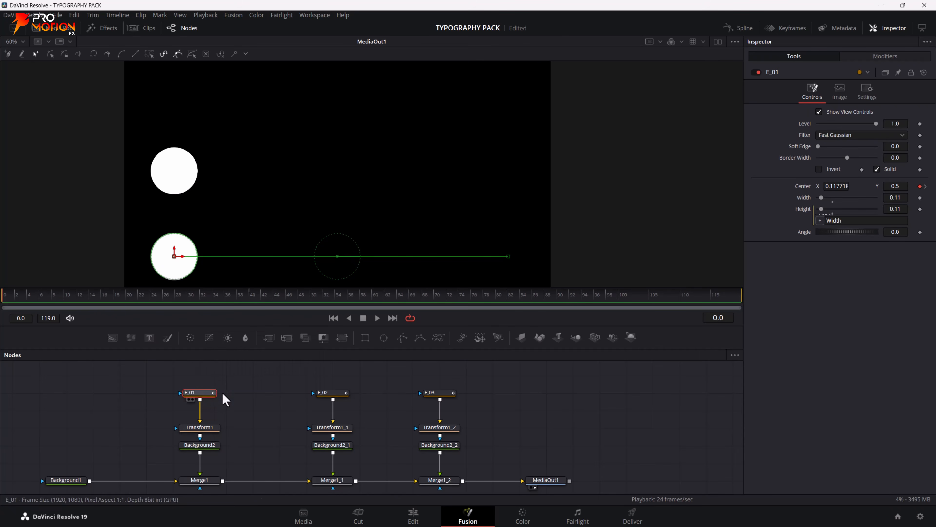
{"action": "left_click", "coordinate": [209, 427]}
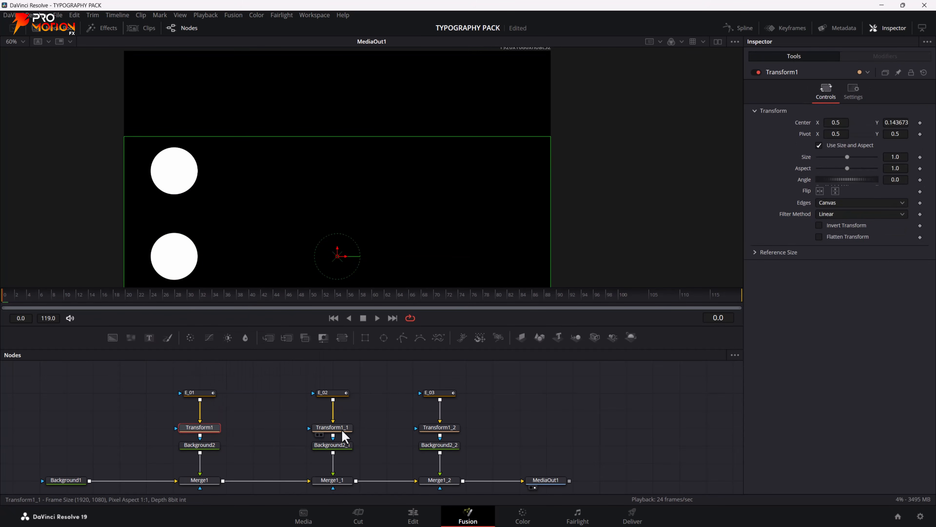
Move E_03's circle up near the top of the frame with Transform1_2, at Center Y about 0.866.
{"action": "left_click", "coordinate": [343, 431]}
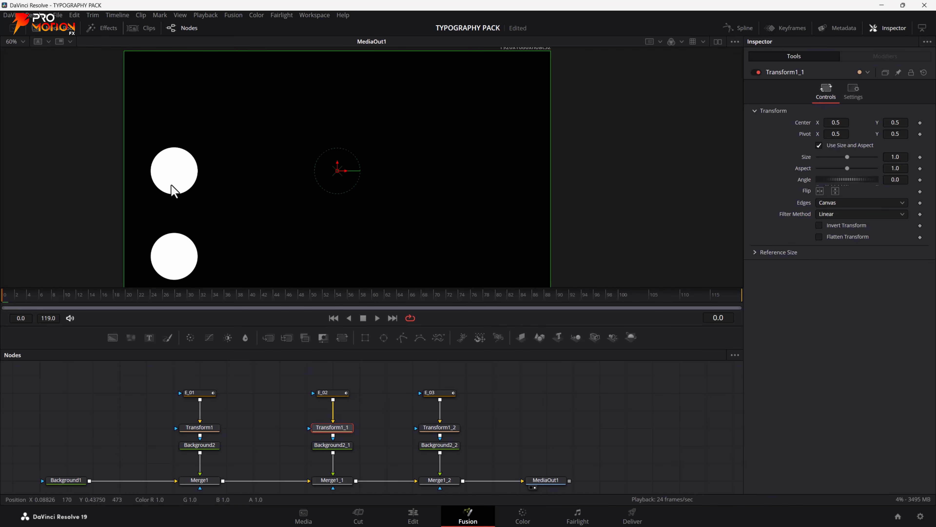
{"action": "left_click", "coordinate": [441, 430]}
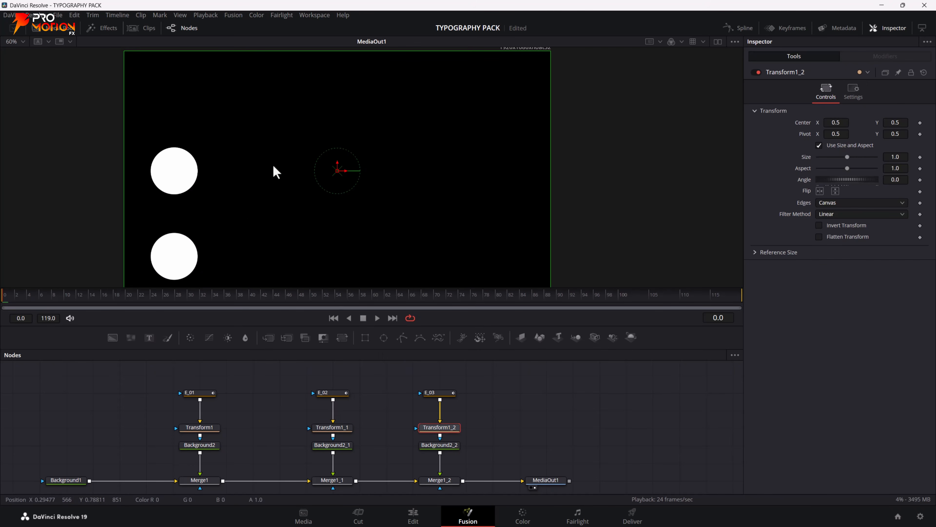
{"action": "left_click_drag", "start_coordinate": [336, 163], "coordinate": [337, 79]}
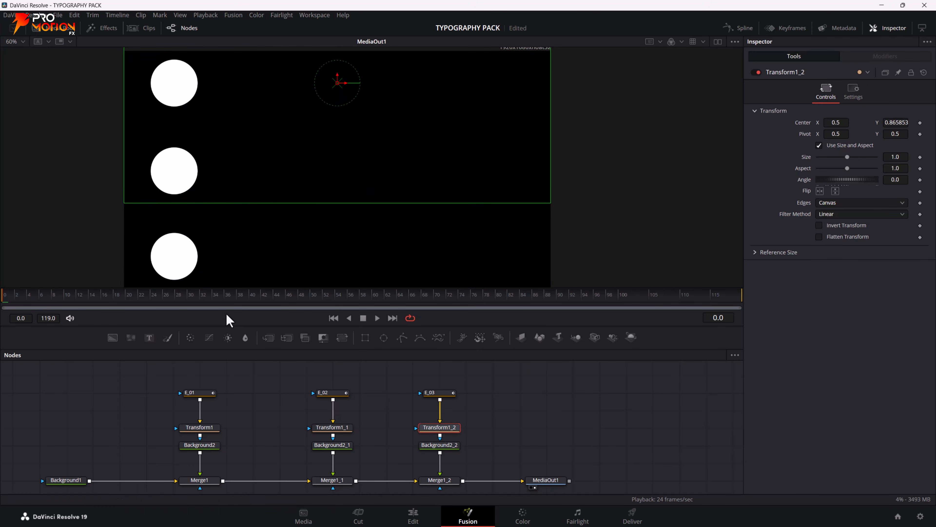
Check which circle each ellipse node controls and play back the three-circle animation.
{"action": "left_click", "coordinate": [193, 393]}
{"action": "left_click", "coordinate": [328, 393]}
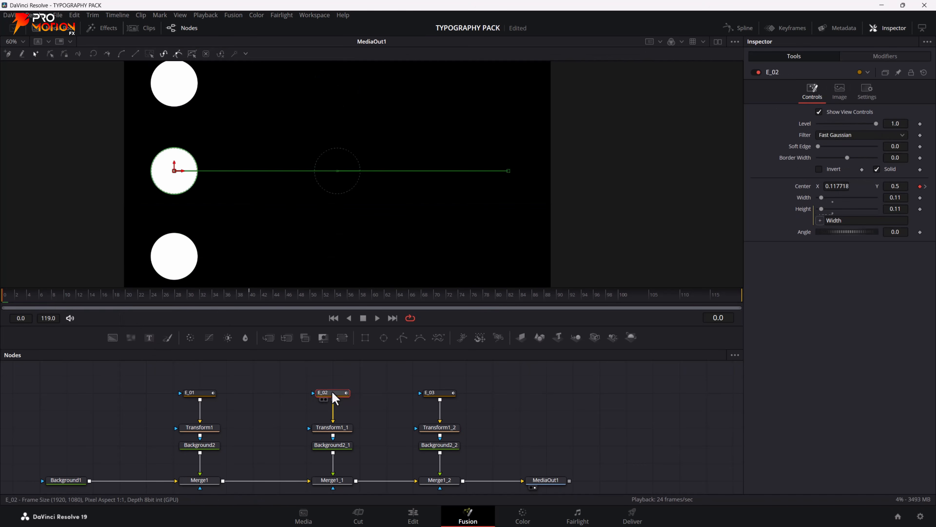
{"action": "left_click", "coordinate": [432, 393]}
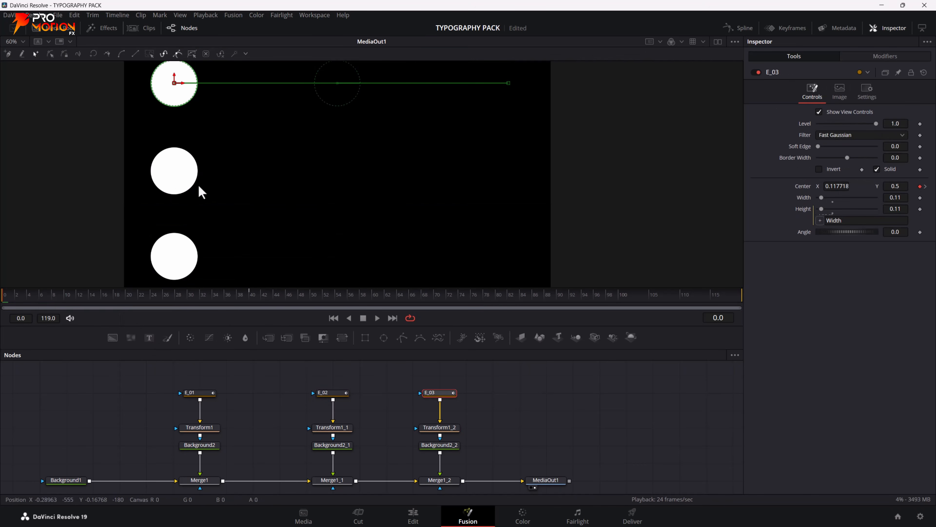
{"action": "key", "text": "space"}
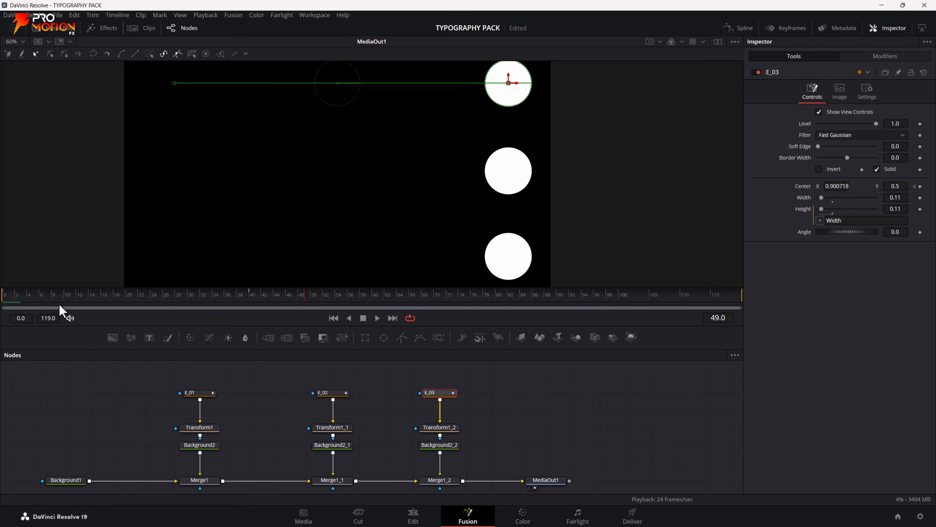
{"action": "left_click", "coordinate": [2, 298]}
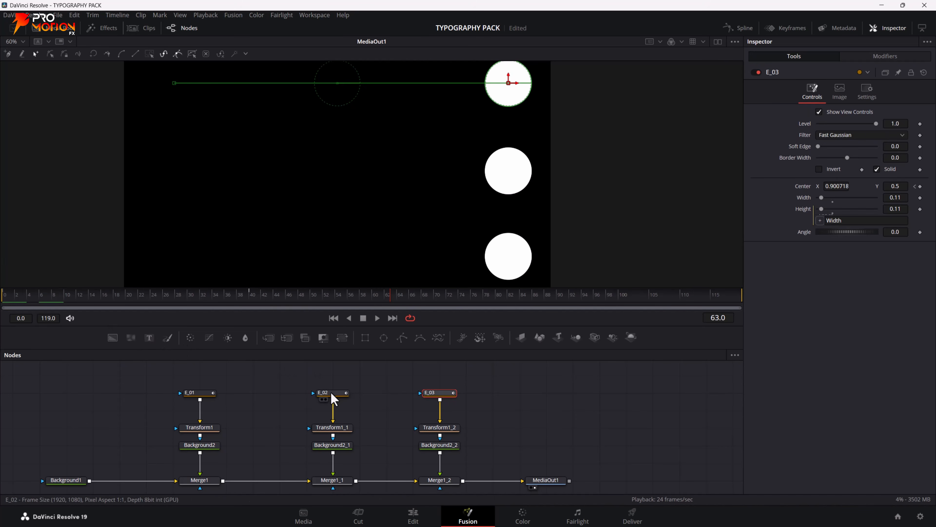
Display E_02's center Displacement curve in the Spline editor, fitted to view, with the playhead at frame 0.
{"action": "mouse_move", "coordinate": [333, 399]}
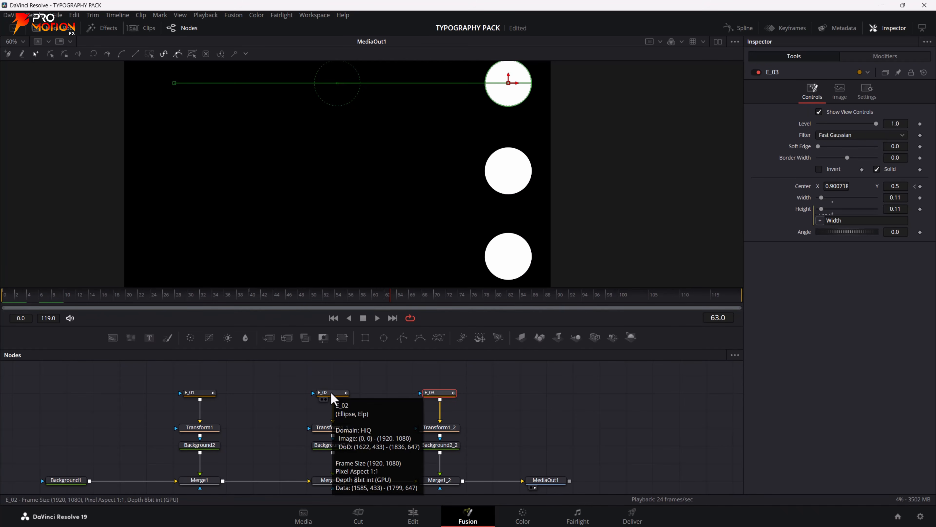
{"action": "left_click", "coordinate": [333, 398]}
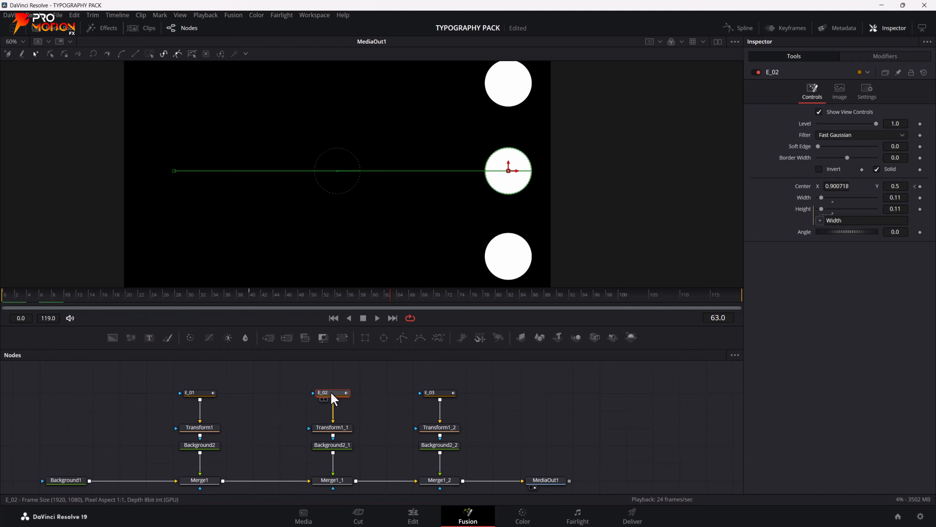
{"action": "left_click_drag", "start_coordinate": [225, 294], "coordinate": [4, 295]}
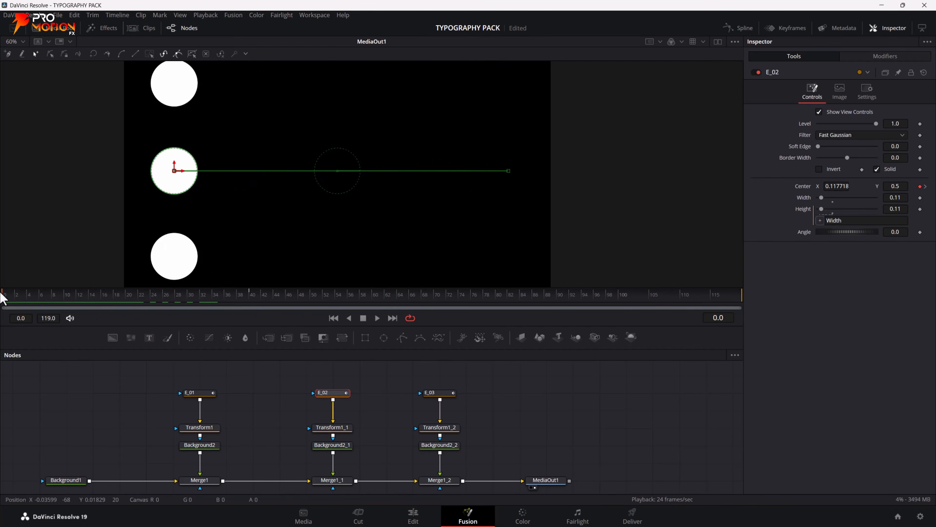
{"action": "left_click", "coordinate": [742, 29]}
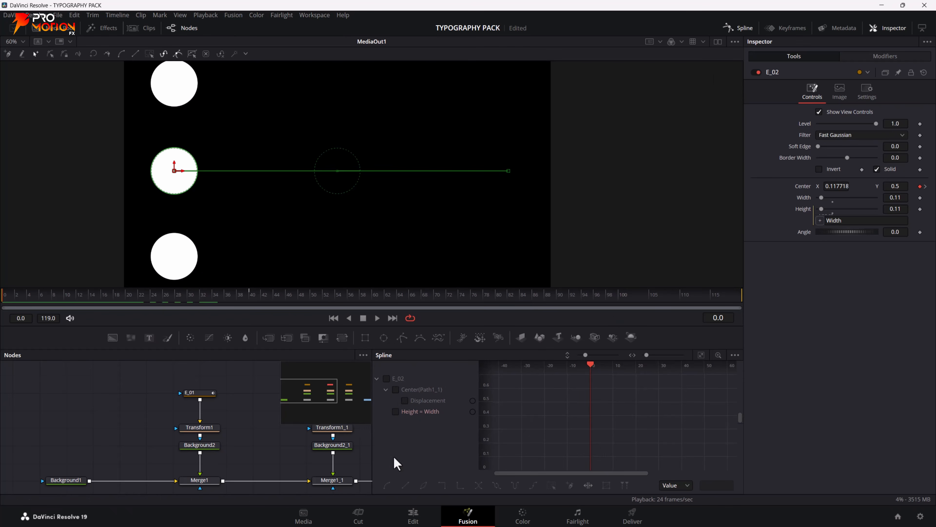
{"action": "left_click_drag", "start_coordinate": [236, 414], "coordinate": [73, 412]}
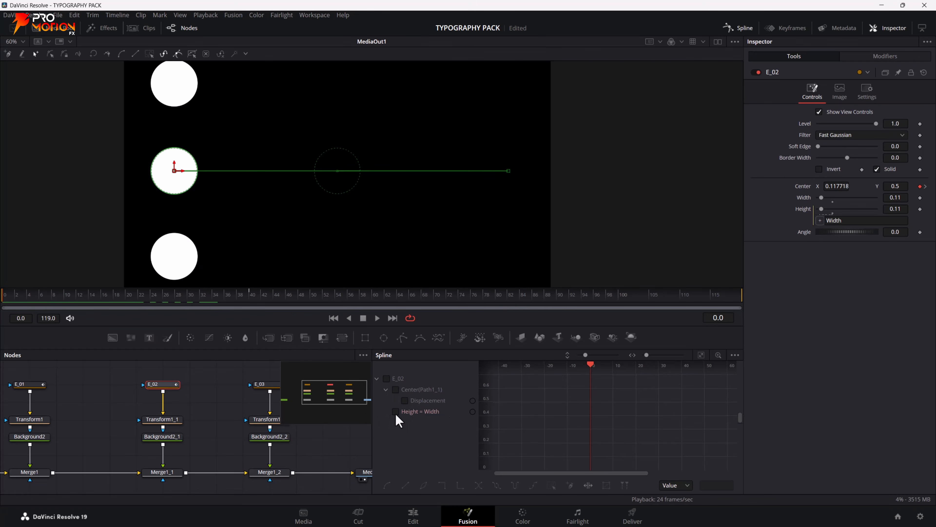
{"action": "left_click", "coordinate": [396, 390]}
{"action": "left_click", "coordinate": [701, 355]}
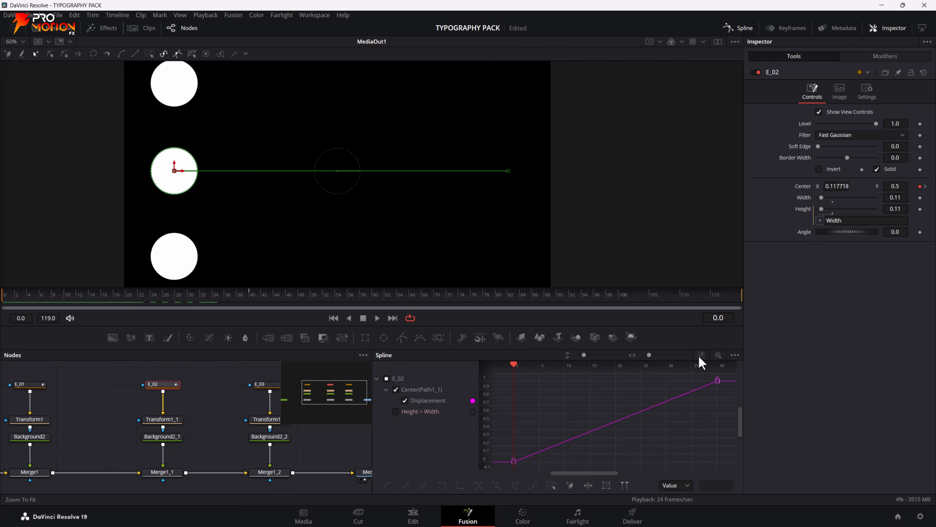
Smooth both keyframes of E_02's Displacement curve and stretch the last keyframe's handle back to about frame 0.
{"action": "left_click_drag", "start_coordinate": [729, 374], "coordinate": [504, 469]}
{"action": "key", "text": "s"}
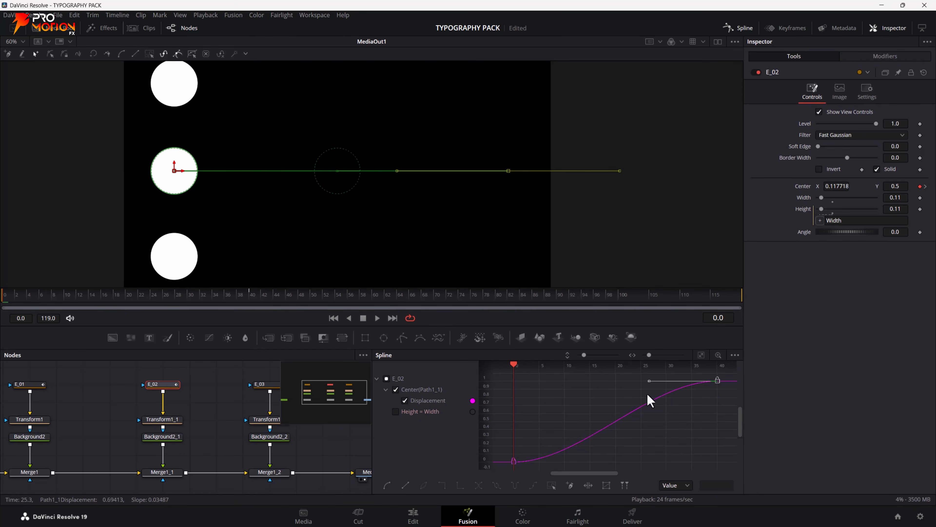
{"action": "left_click_drag", "start_coordinate": [648, 380], "coordinate": [506, 387]}
{"action": "left_click", "coordinate": [633, 437]}
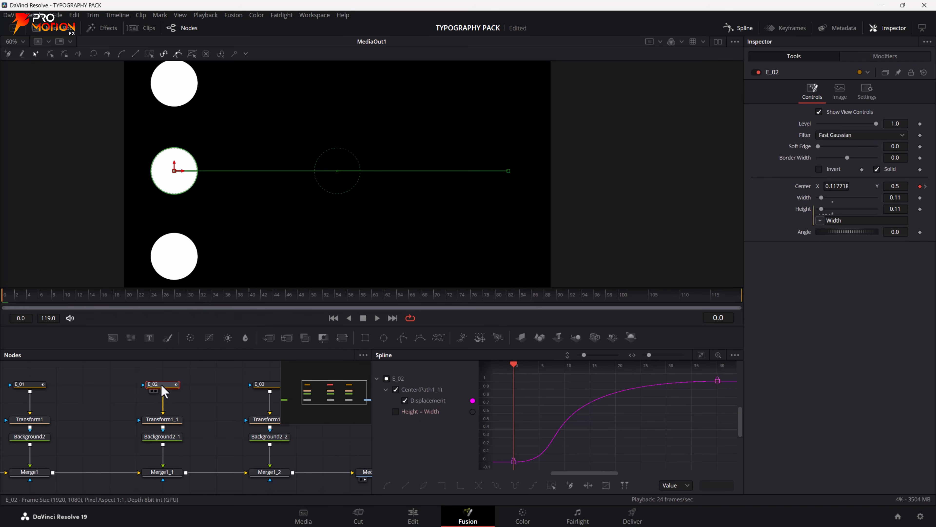
Play the animation from the start to compare E_02's motion with the other circles, and return to frame 0.
{"action": "key", "text": "space"}
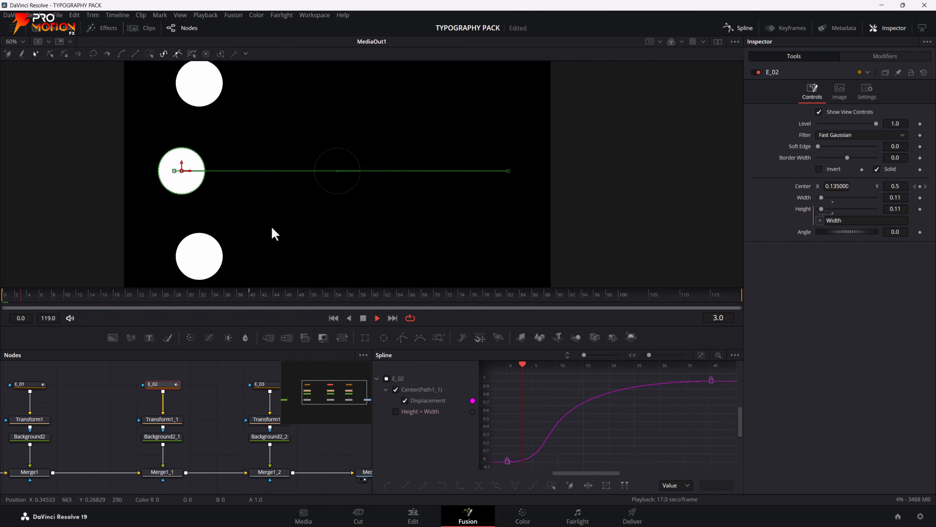
{"action": "left_click", "coordinate": [383, 317]}
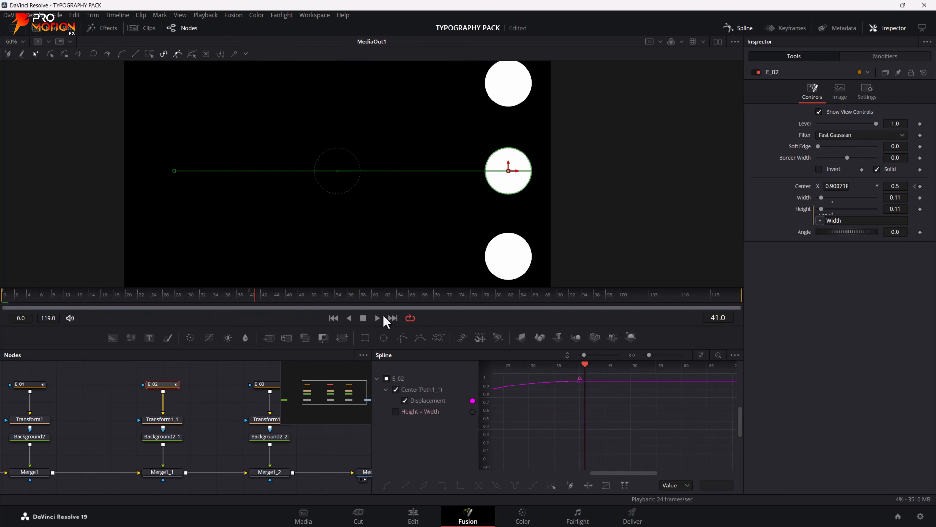
{"action": "left_click_drag", "start_coordinate": [538, 404], "coordinate": [662, 419]}
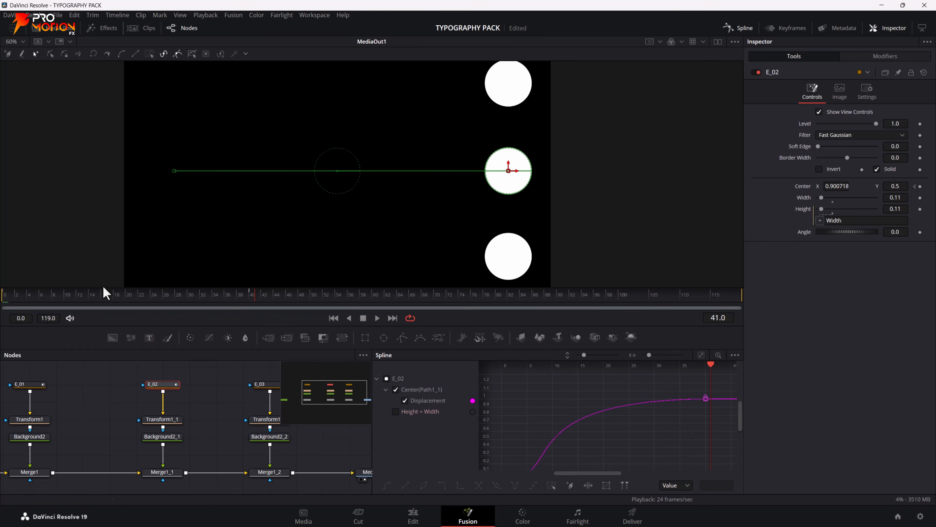
{"action": "left_click_drag", "start_coordinate": [102, 292], "coordinate": [1, 282]}
{"action": "key", "text": "space"}
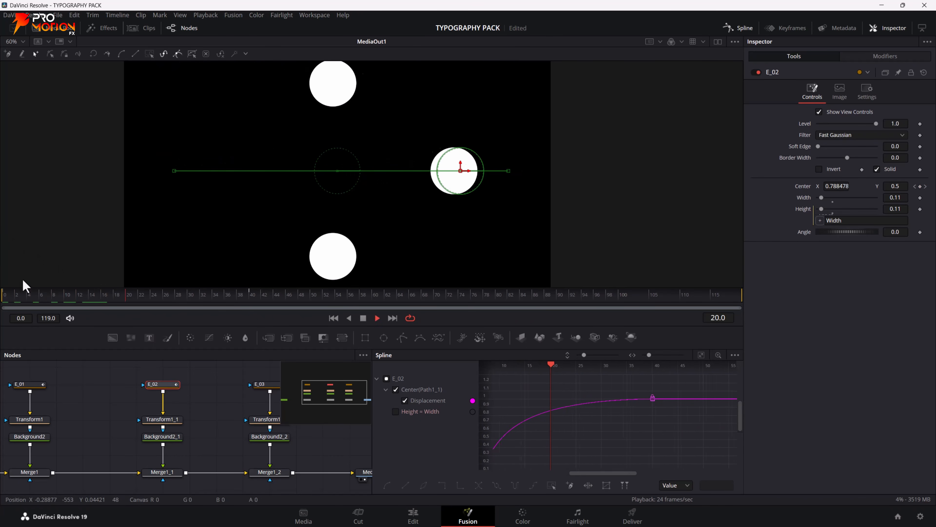
{"action": "key", "text": "space"}
{"action": "left_click_drag", "start_coordinate": [70, 295], "coordinate": [2, 291]}
{"action": "key", "text": "space"}
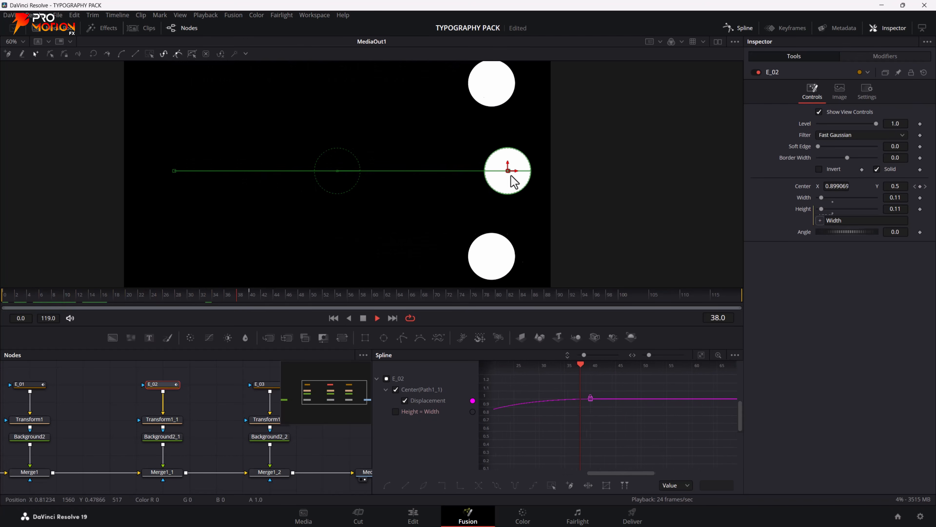
{"action": "key", "text": "space"}
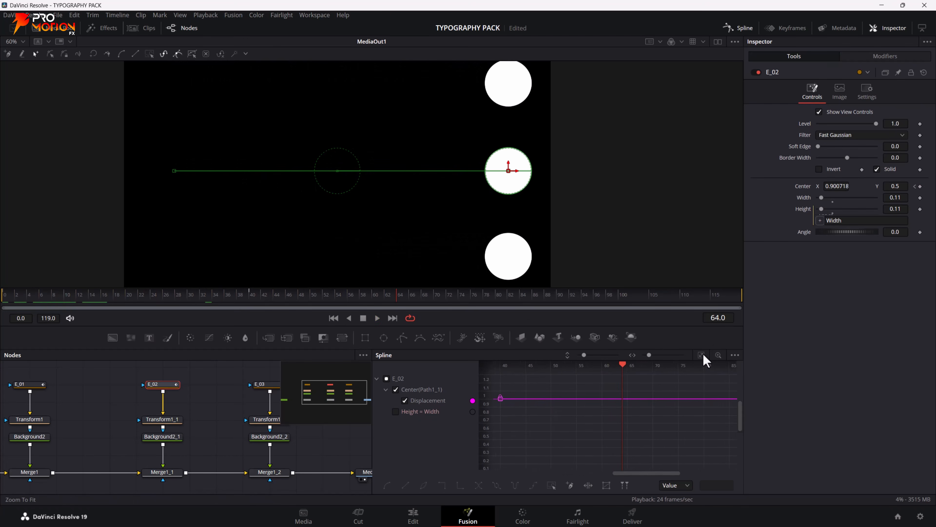
{"action": "left_click", "coordinate": [702, 356]}
{"action": "left_click_drag", "start_coordinate": [4, 298], "coordinate": [3, 326]}
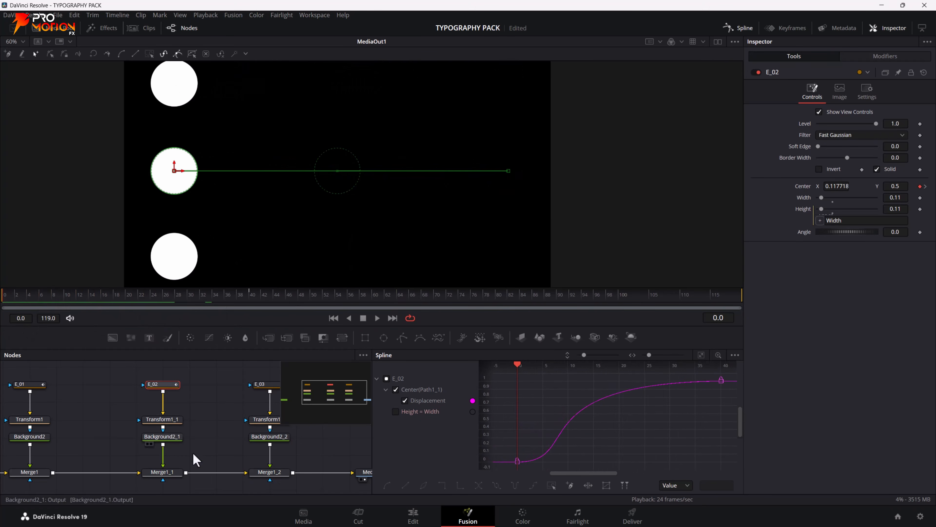
Show E_03's center Displacement curve in the Spline editor and smooth both of its keyframes.
{"action": "left_click", "coordinate": [266, 385]}
{"action": "left_click", "coordinate": [405, 400]}
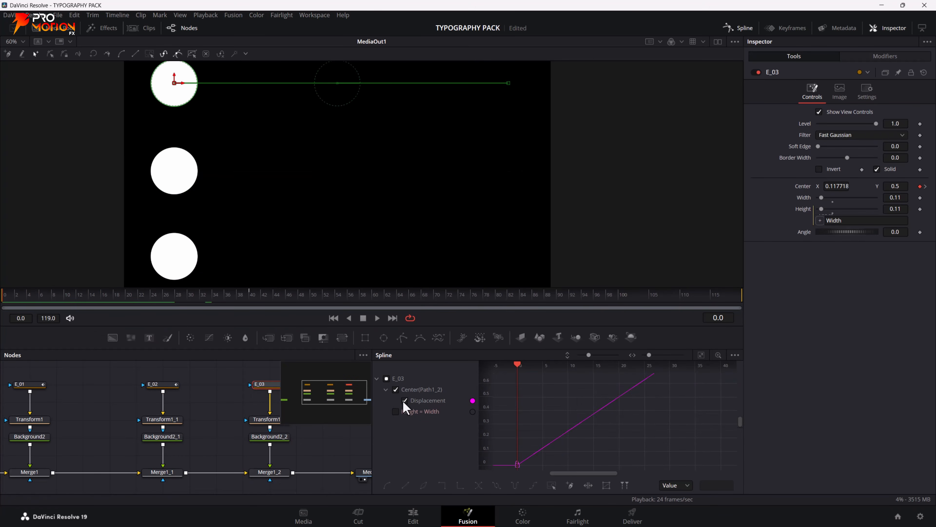
{"action": "left_click", "coordinate": [701, 355]}
{"action": "left_click_drag", "start_coordinate": [724, 373], "coordinate": [494, 468]}
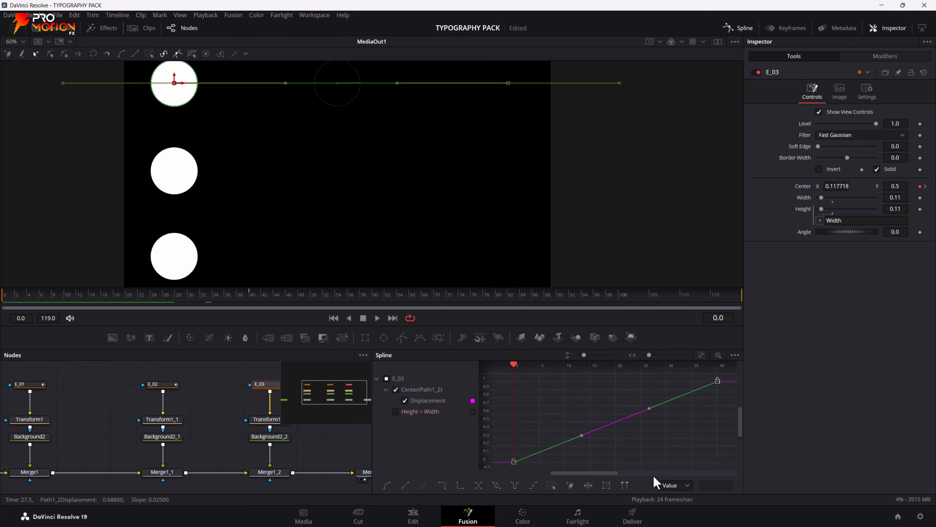
{"action": "key", "text": "s"}
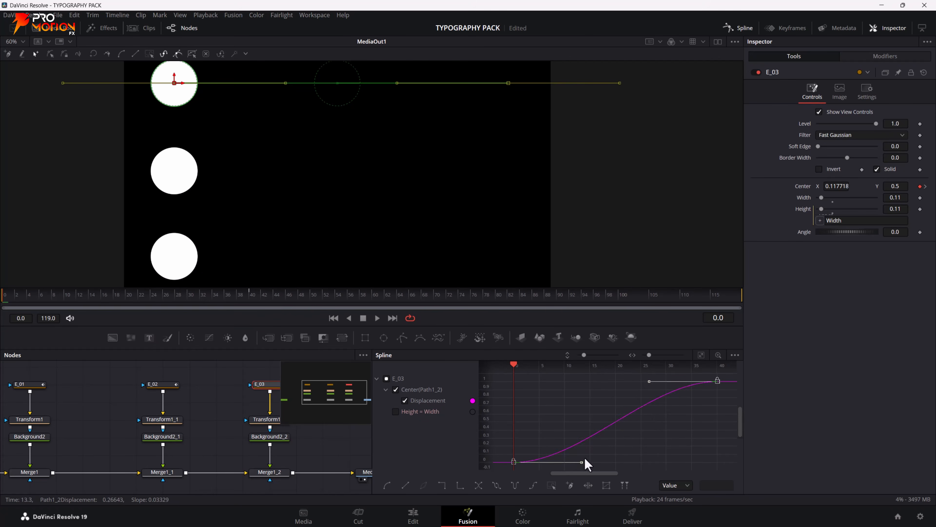
Stretch the handles of E_03's Displacement curve, the last keyframe's to about frame 12 and the first keyframe's to about frame 34.
{"action": "left_click", "coordinate": [645, 382]}
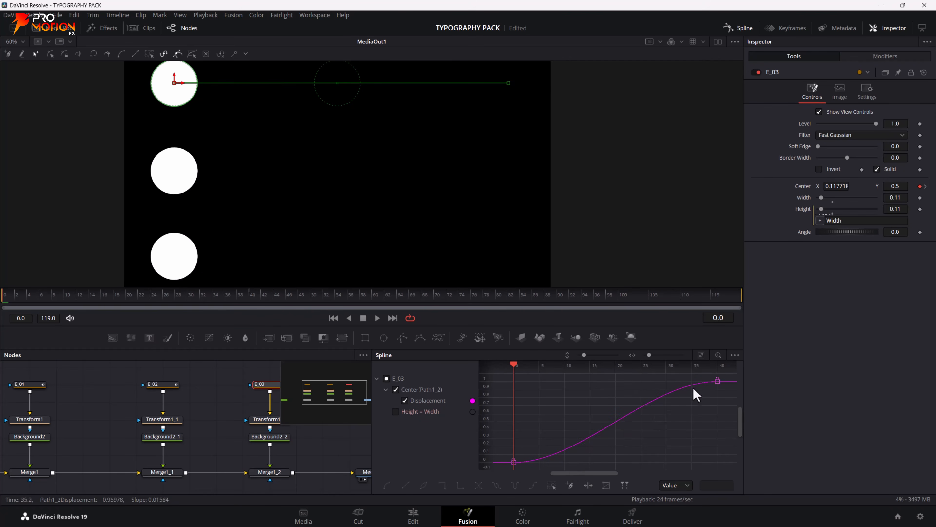
{"action": "left_click", "coordinate": [717, 380]}
{"action": "left_click_drag", "start_coordinate": [648, 382], "coordinate": [576, 382]}
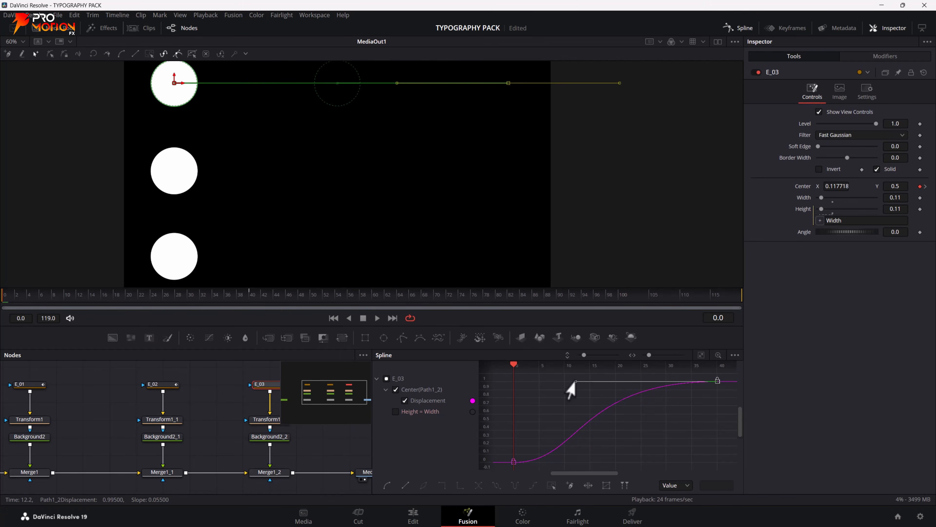
{"action": "left_click", "coordinate": [573, 462]}
{"action": "left_click_drag", "start_coordinate": [521, 443], "coordinate": [501, 473]}
{"action": "left_click_drag", "start_coordinate": [582, 462], "coordinate": [682, 462]}
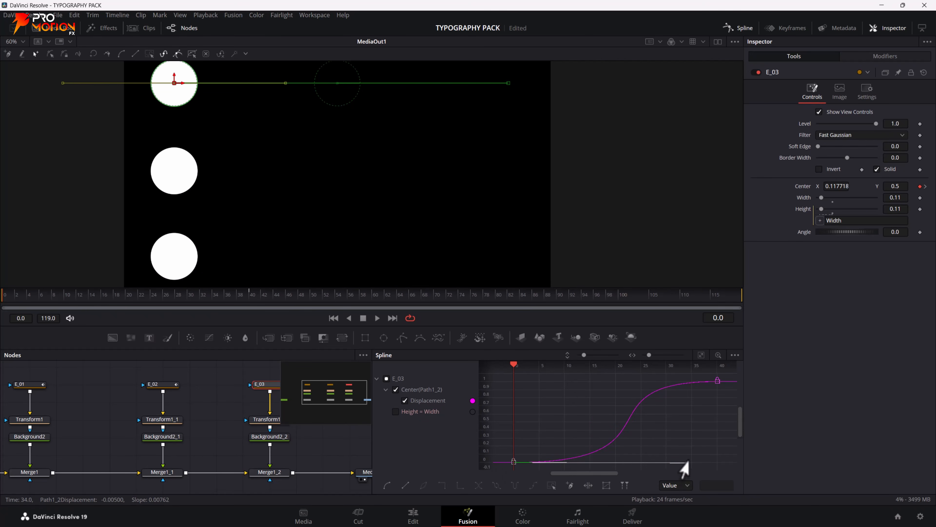
Play the animation from frame 0 to check how E_03's eased motion differs from the other circles.
{"action": "left_click_drag", "start_coordinate": [101, 295], "coordinate": [3, 301]}
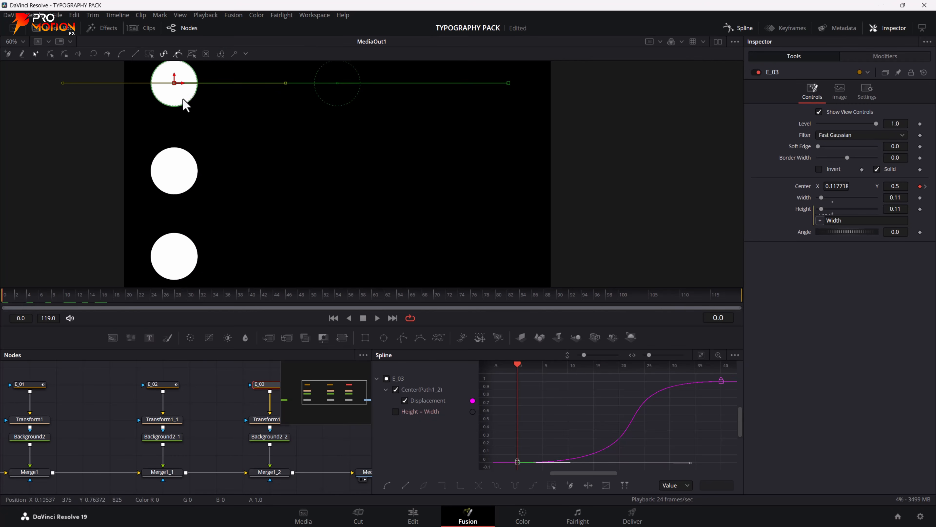
{"action": "key", "text": "space"}
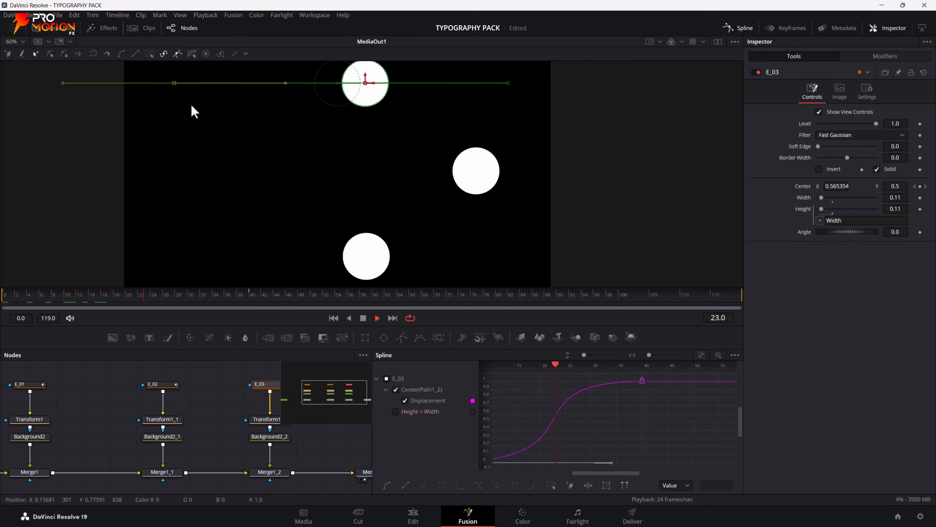
{"action": "key", "text": "space"}
{"action": "left_click_drag", "start_coordinate": [124, 294], "coordinate": [2, 298]}
{"action": "key", "text": "space"}
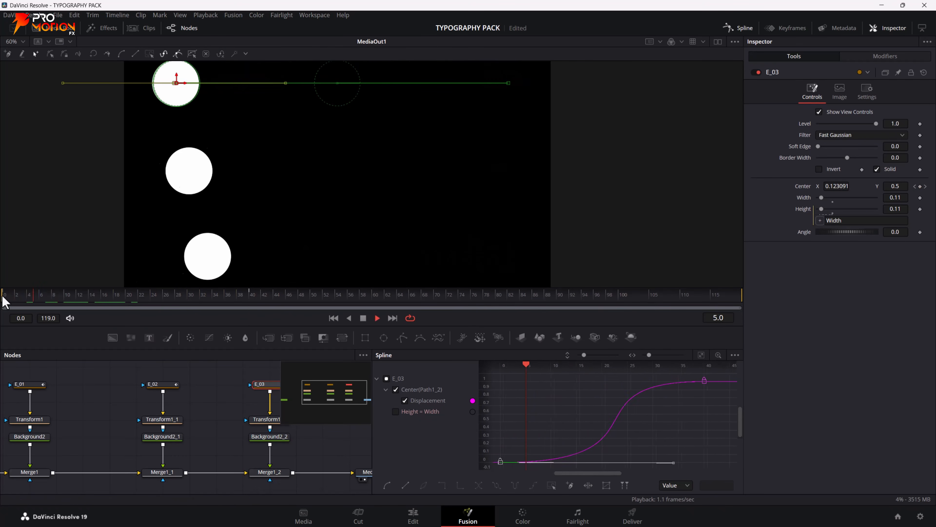
{"action": "key", "text": "space"}
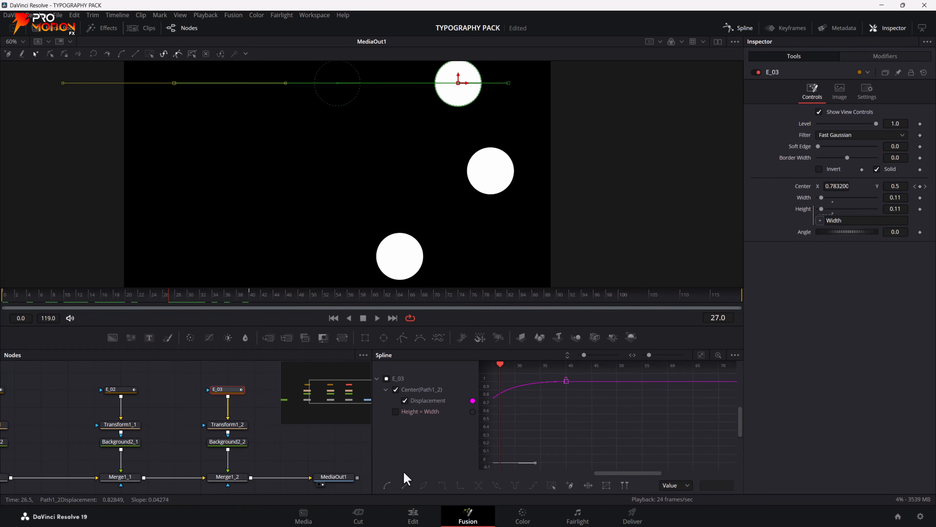
Turn off Show Only Selected Tool in the Spline editor and look through the curves of all three ellipses.
{"action": "left_click_drag", "start_coordinate": [252, 455], "coordinate": [225, 469]}
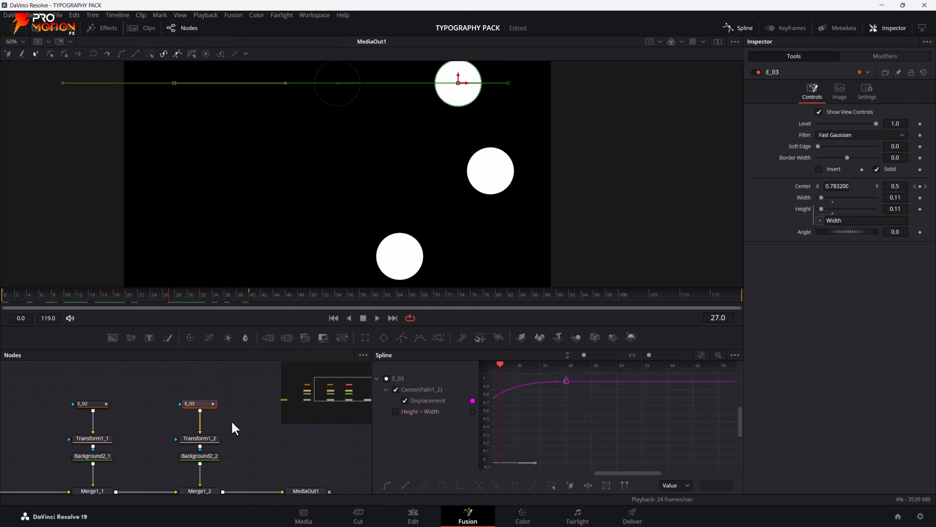
{"action": "left_click", "coordinate": [233, 423]}
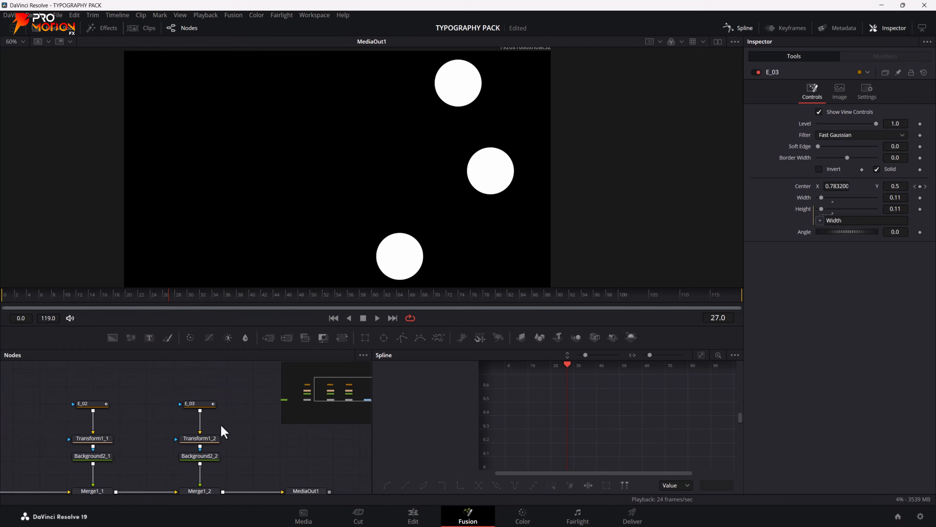
{"action": "left_click", "coordinate": [202, 403]}
{"action": "left_click", "coordinate": [735, 355]}
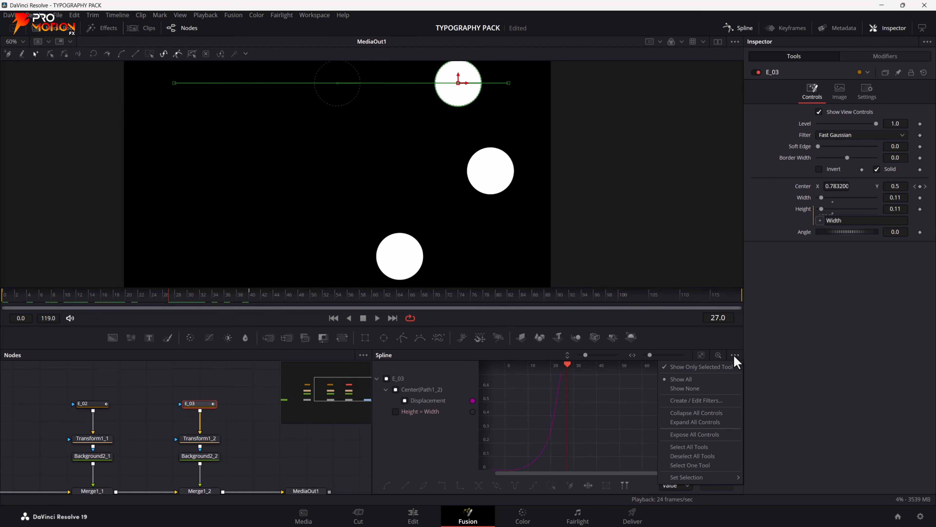
{"action": "left_click", "coordinate": [706, 368]}
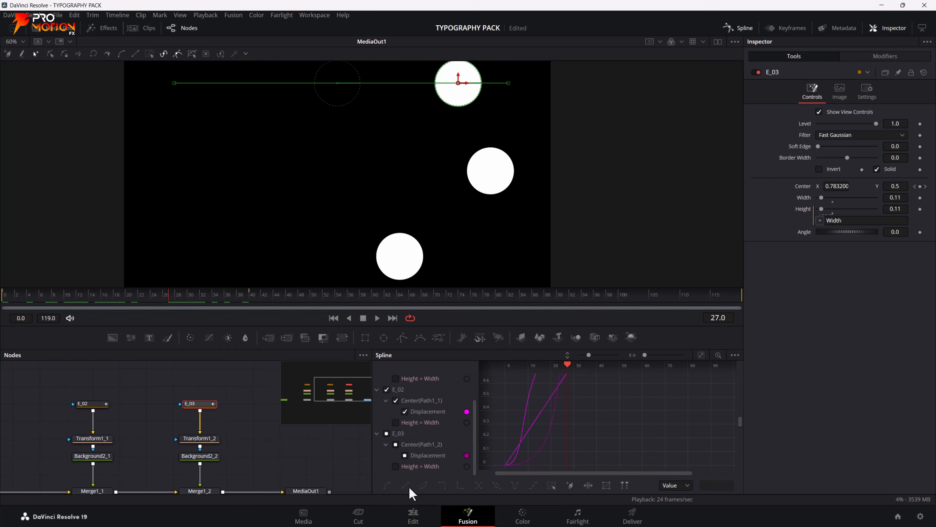
{"action": "scroll", "coordinate": [427, 409], "scroll_direction": "up", "scroll_amount": 3}
{"action": "scroll", "coordinate": [559, 431], "scroll_direction": "down", "scroll_amount": 3}
Limit the Spline editor to the selected E_02 node with Show Only Selected Tool and fit its curve to view.
{"action": "left_click", "coordinate": [94, 410]}
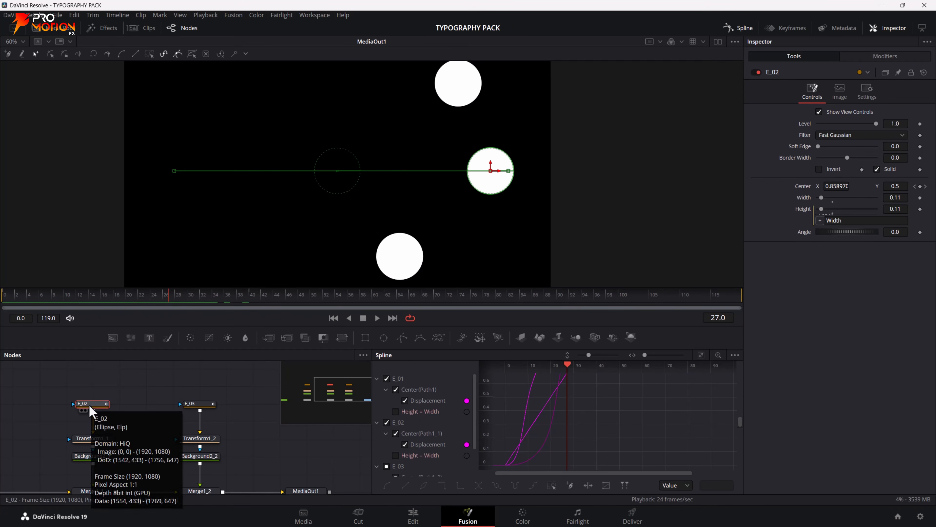
{"action": "left_click", "coordinate": [736, 355]}
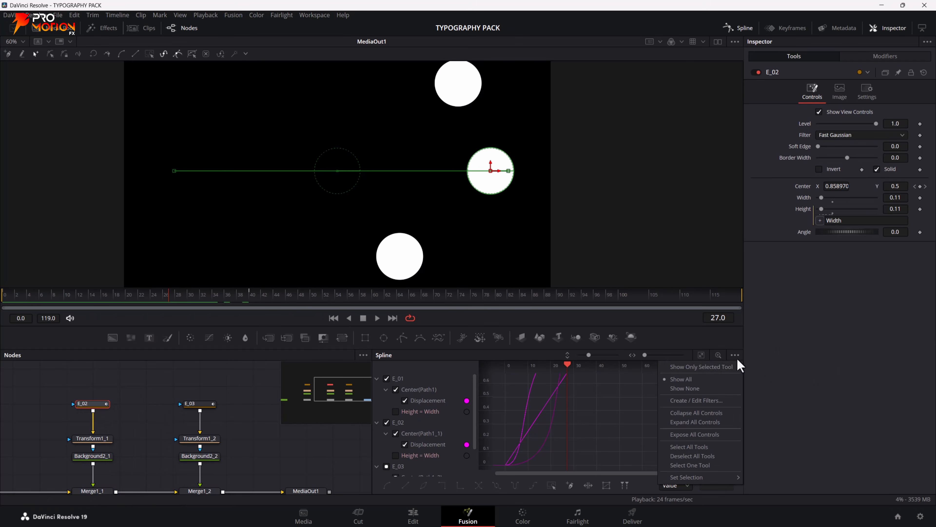
{"action": "left_click", "coordinate": [687, 368]}
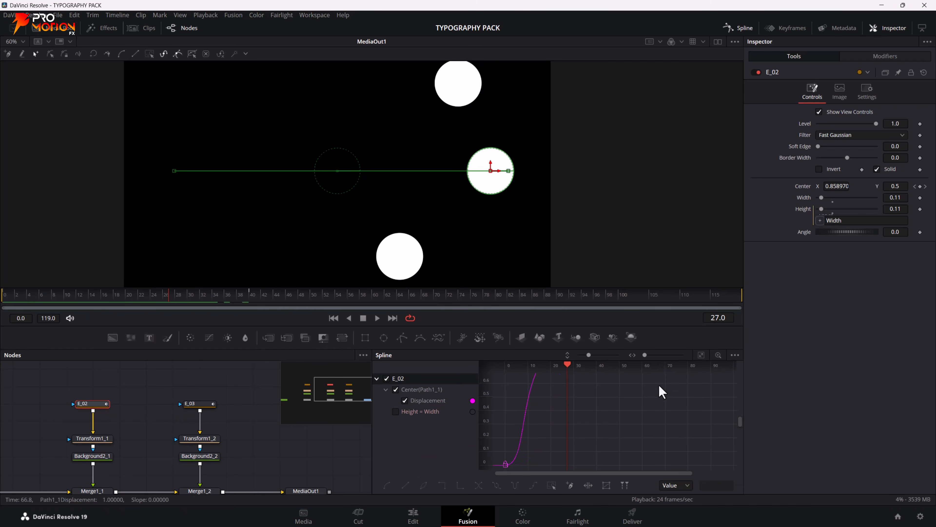
{"action": "left_click", "coordinate": [701, 355]}
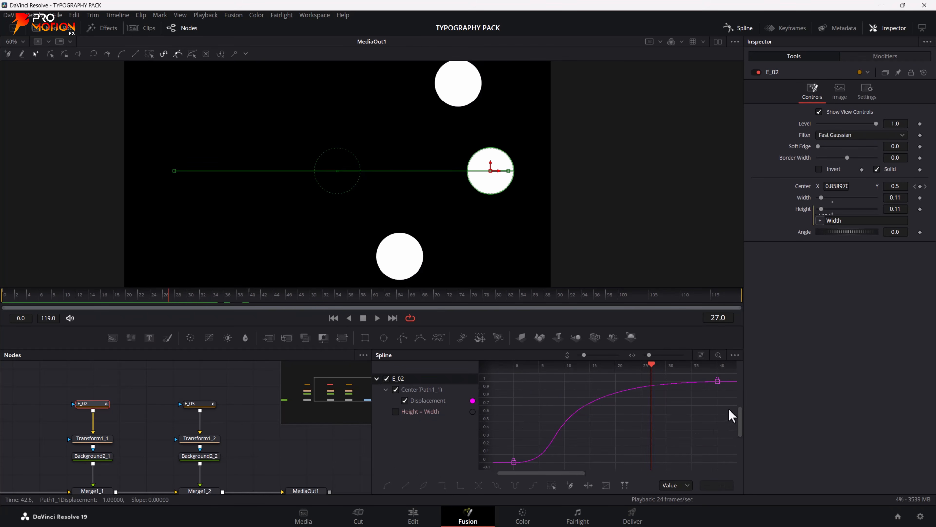
Select both keyframes of E_02's Displacement curve and set the curve to Loop.
{"action": "left_click_drag", "start_coordinate": [712, 380], "coordinate": [713, 382]}
{"action": "left_click_drag", "start_coordinate": [543, 431], "coordinate": [502, 469]}
{"action": "scroll", "coordinate": [650, 363], "scroll_direction": "down", "scroll_amount": 3}
{"action": "left_click_drag", "start_coordinate": [647, 362], "coordinate": [634, 363]}
{"action": "scroll", "coordinate": [522, 398], "scroll_direction": "down", "scroll_amount": 2}
{"action": "left_click_drag", "start_coordinate": [555, 365], "coordinate": [564, 366]}
{"action": "left_click_drag", "start_coordinate": [620, 420], "coordinate": [655, 425]}
{"action": "left_click_drag", "start_coordinate": [651, 373], "coordinate": [507, 449]}
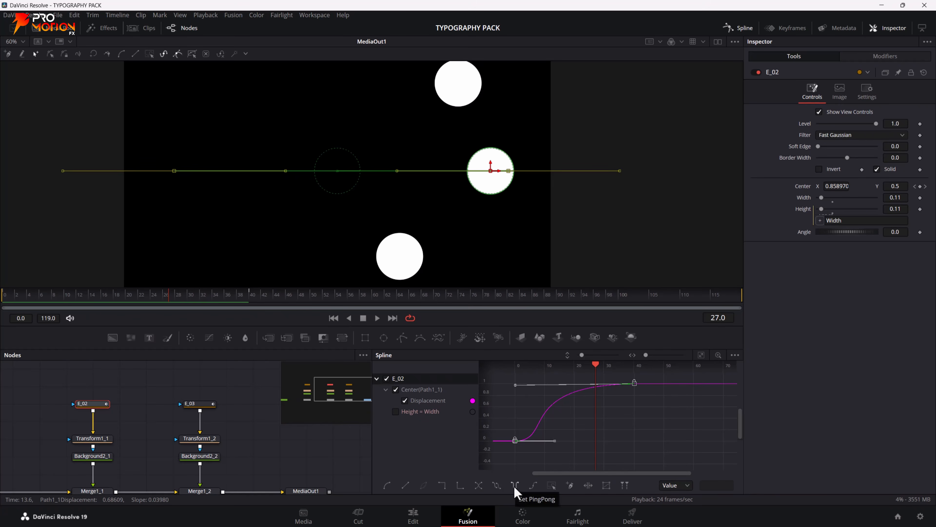
{"action": "left_click", "coordinate": [495, 486]}
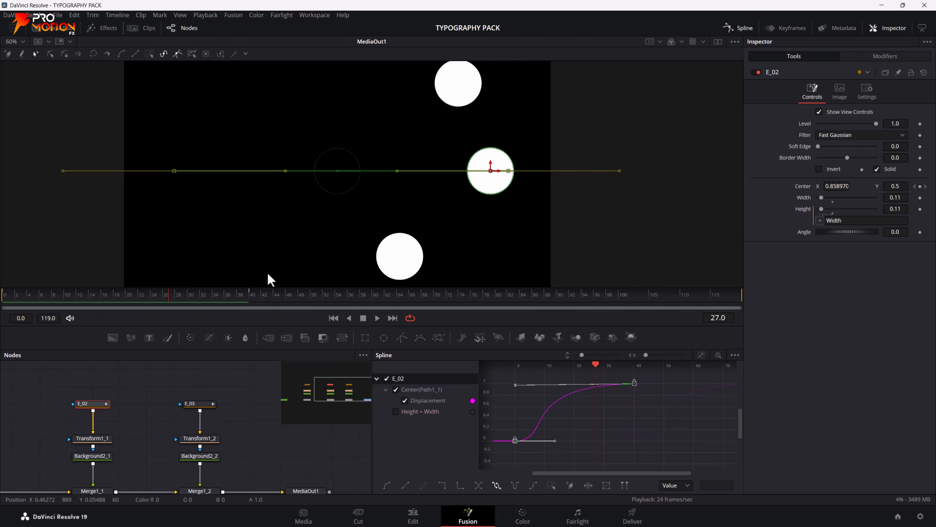
Play the composition to check E_02's looping motion and return the playhead to frame 0.
{"action": "key", "text": "space"}
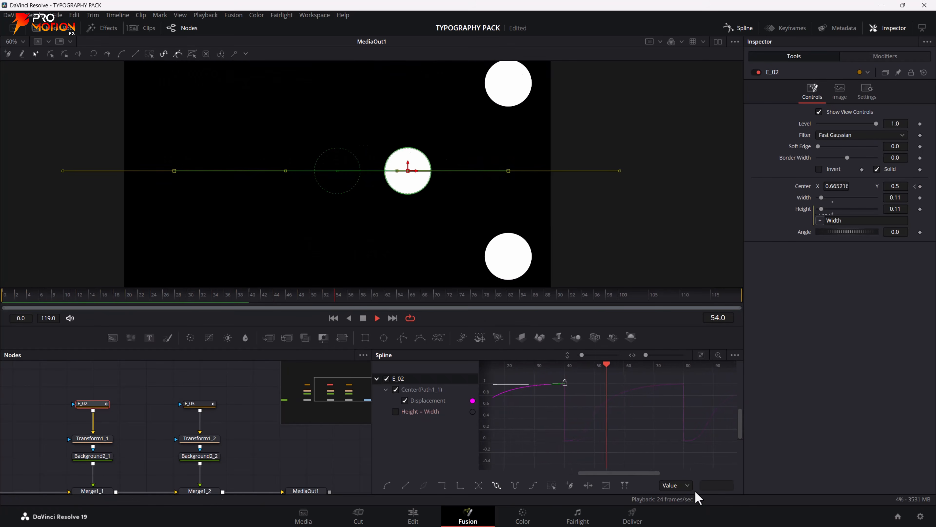
{"action": "key", "text": "space"}
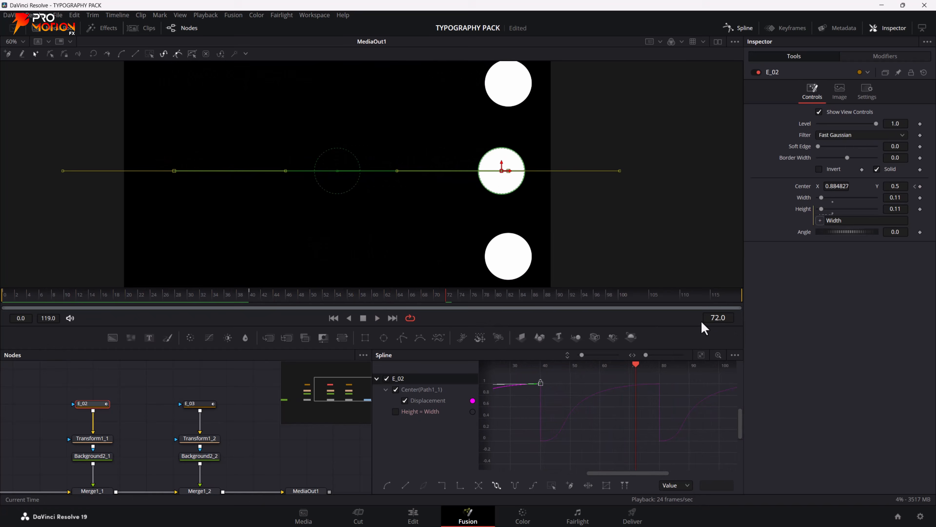
{"action": "left_click_drag", "start_coordinate": [84, 308], "coordinate": [6, 303]}
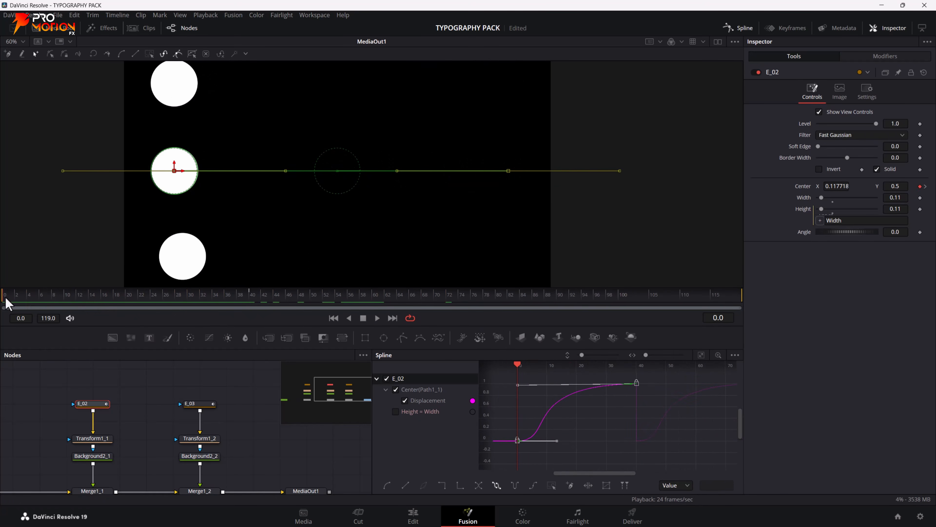
Turn off Loop on E_02's Displacement curve, scrub past frame 40 to check the motion, and return to frame 0.
{"action": "left_click", "coordinate": [496, 486]}
{"action": "left_click_drag", "start_coordinate": [518, 364], "coordinate": [637, 394]}
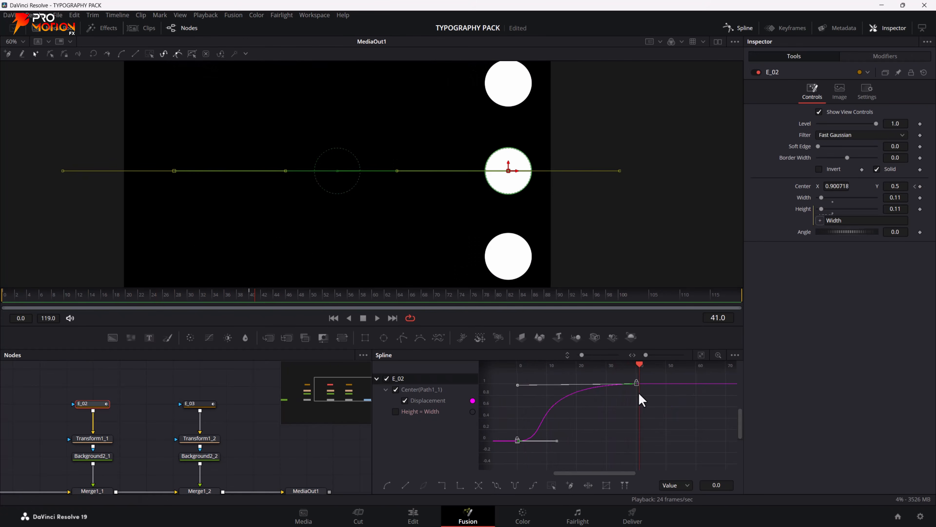
{"action": "left_click_drag", "start_coordinate": [51, 296], "coordinate": [4, 296]}
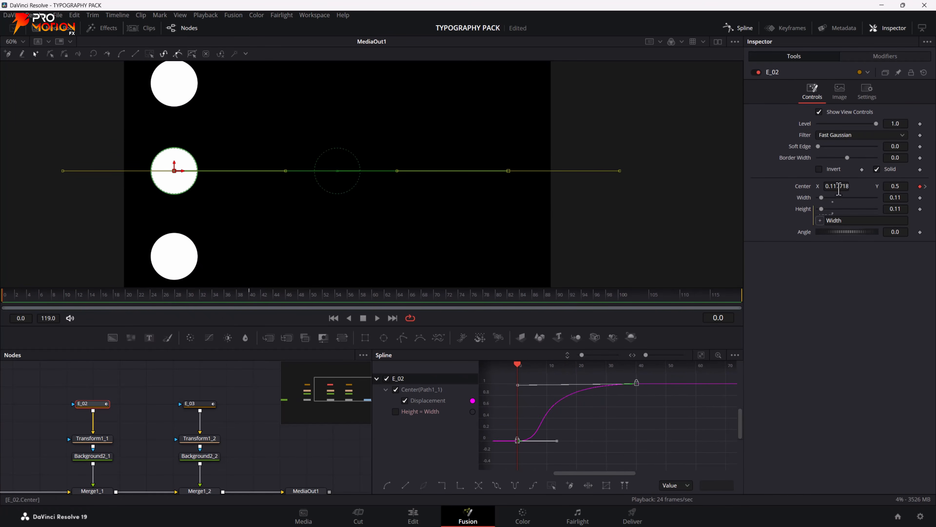
Copy E_02's Center X value of 0.117718 from frame 0 and paste it into Center X at frame 80.
{"action": "mouse_move", "coordinate": [827, 187]}
{"action": "left_mouse_down"}
{"action": "mouse_move", "coordinate": [862, 187]}
{"action": "mouse_move", "coordinate": [837, 187]}
{"action": "left_mouse_up"}
{"action": "key", "text": "ctrl+z"}
{"action": "left_click", "coordinate": [831, 186]}
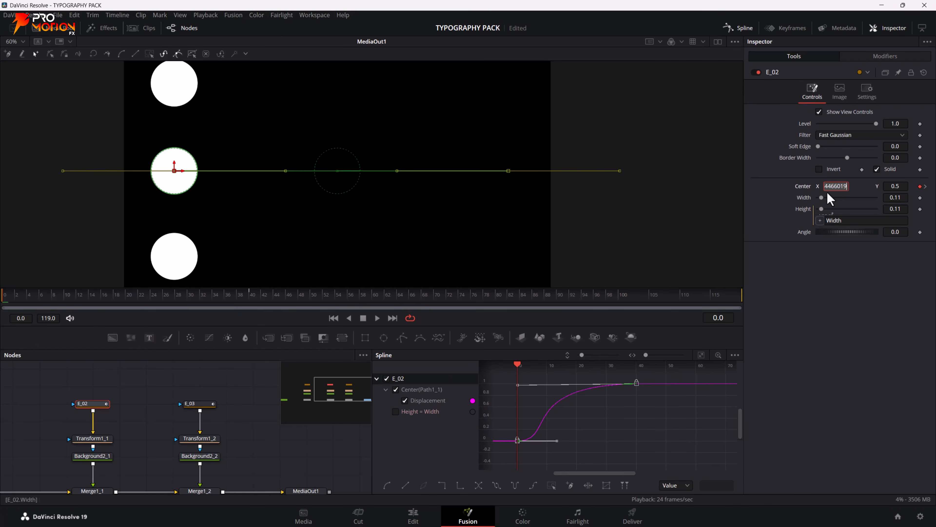
{"action": "left_click_drag", "start_coordinate": [11, 298], "coordinate": [498, 313]}
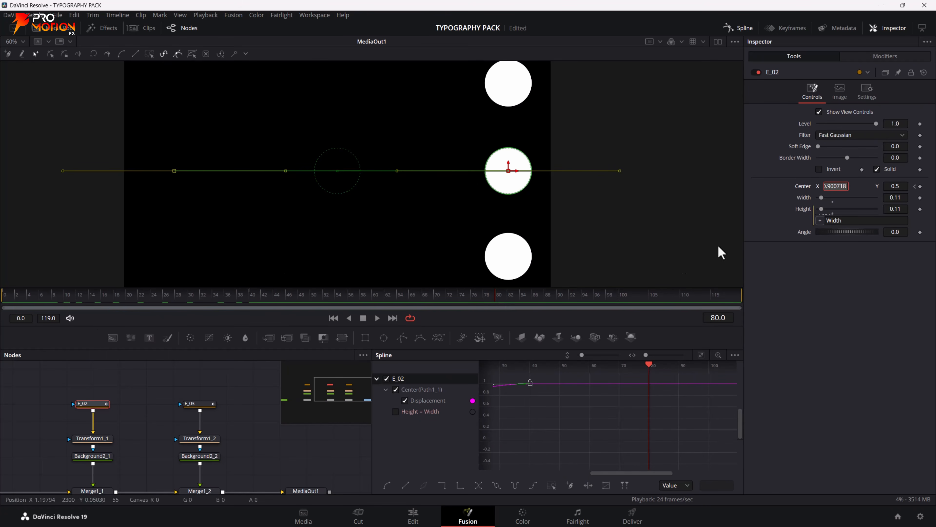
{"action": "left_click", "coordinate": [824, 188]}
{"action": "double_click", "coordinate": [832, 187]}
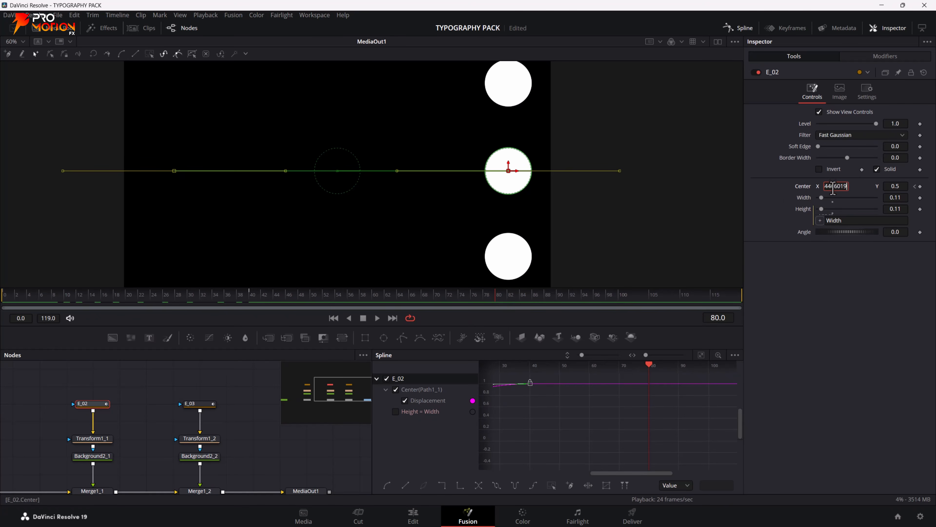
{"action": "key", "text": "Return"}
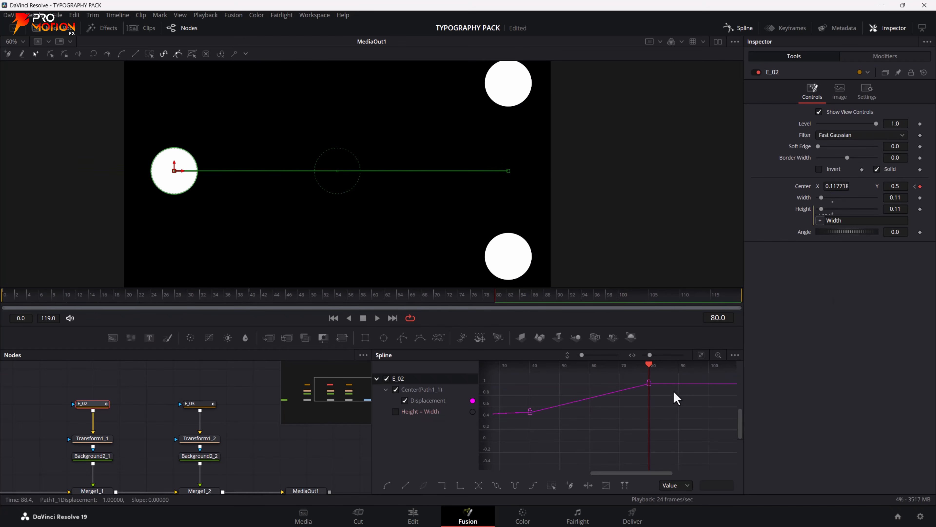
Fit E_02's extended Displacement curve to view and smooth its keyframes at frames 40 and 80.
{"action": "scroll", "coordinate": [646, 423], "scroll_direction": "right", "scroll_amount": 5}
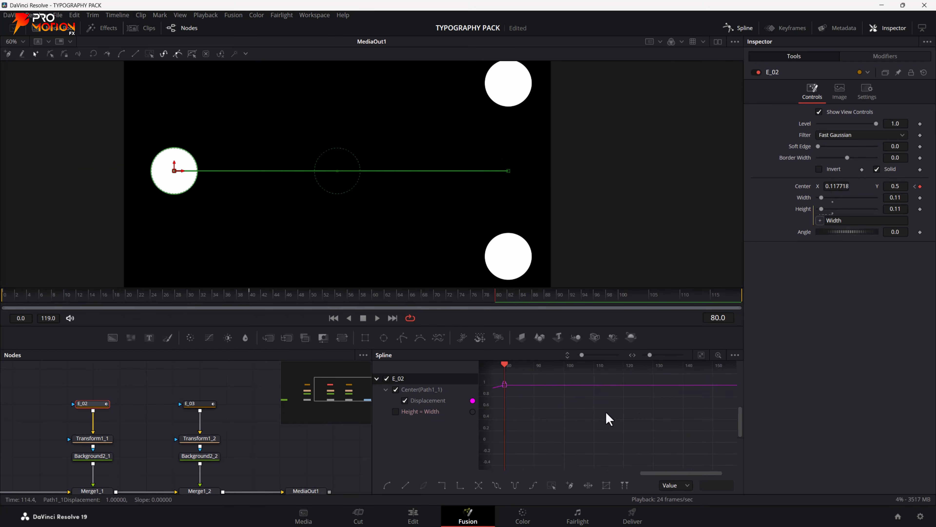
{"action": "scroll", "coordinate": [609, 411], "scroll_direction": "left", "scroll_amount": 7}
{"action": "left_click", "coordinate": [701, 355]}
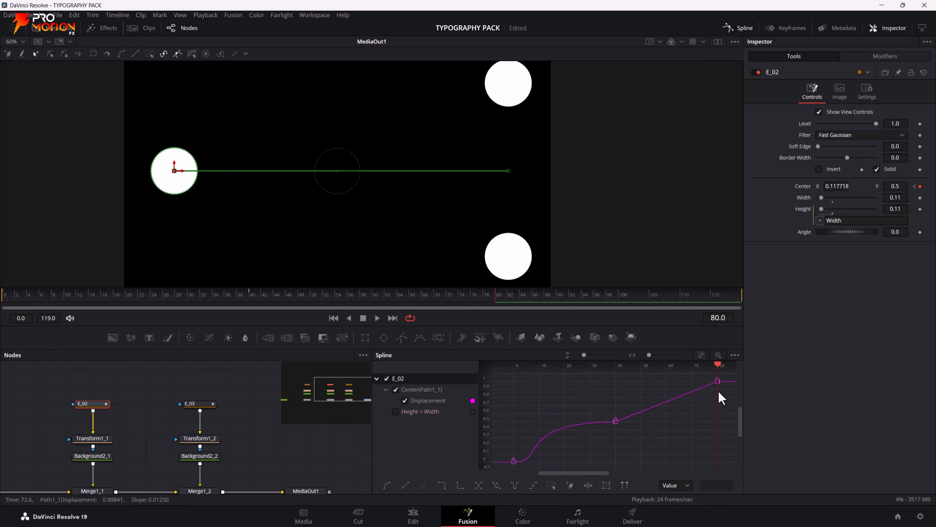
{"action": "scroll", "coordinate": [728, 382], "scroll_direction": "down", "scroll_amount": 2}
{"action": "left_click_drag", "start_coordinate": [727, 374], "coordinate": [630, 442]}
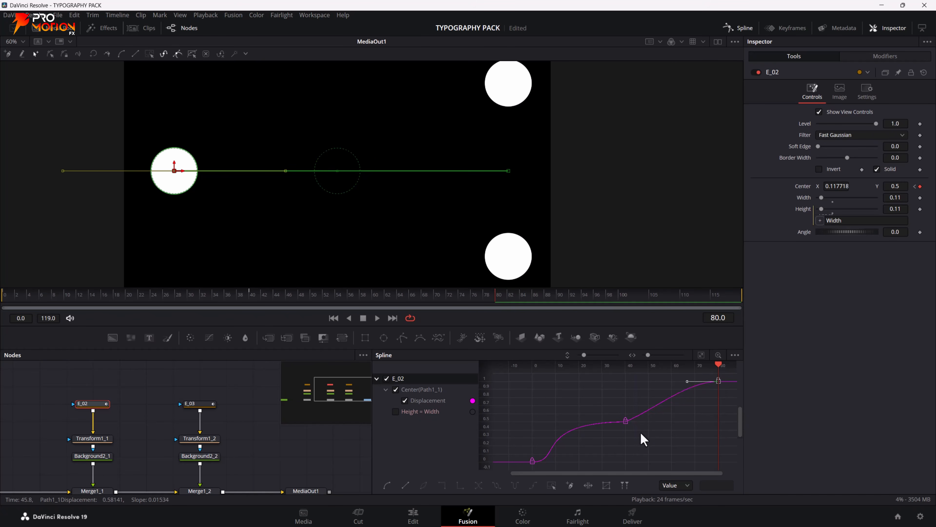
{"action": "left_click_drag", "start_coordinate": [631, 406], "coordinate": [606, 448]}
{"action": "key", "text": "shift+s"}
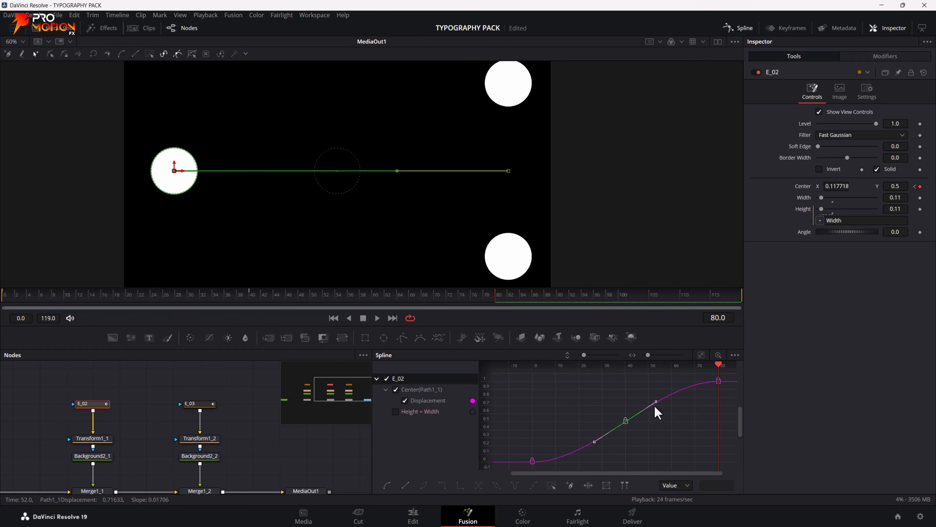
Lengthen and flatten the tangent handles of E_02's three Displacement keyframes to ease the motion in and out of each.
{"action": "left_click_drag", "start_coordinate": [656, 401], "coordinate": [701, 420]}
{"action": "left_click_drag", "start_coordinate": [588, 423], "coordinate": [554, 422]}
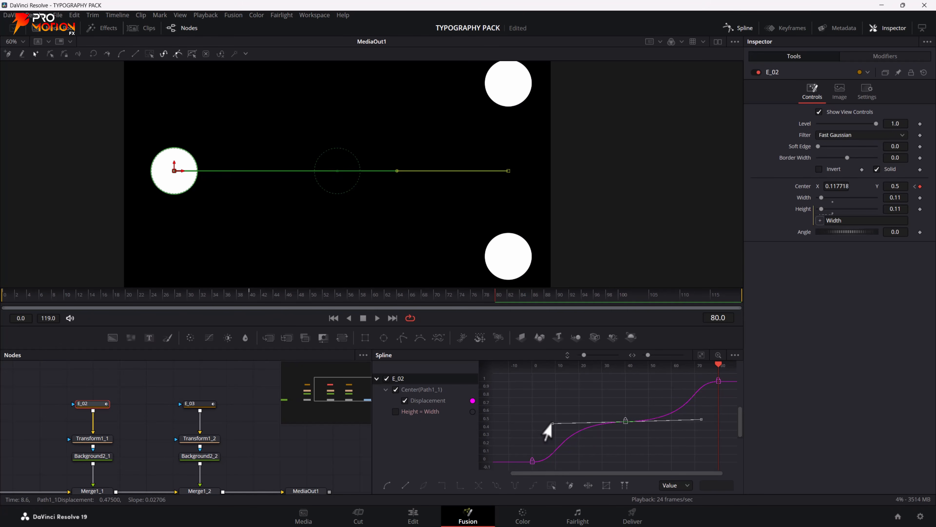
{"action": "left_click", "coordinate": [533, 460]}
{"action": "left_click_drag", "start_coordinate": [564, 462], "coordinate": [587, 461]}
{"action": "left_click_drag", "start_coordinate": [657, 433], "coordinate": [623, 412]}
{"action": "left_click_drag", "start_coordinate": [718, 382], "coordinate": [668, 380]}
{"action": "left_click", "coordinate": [599, 397]}
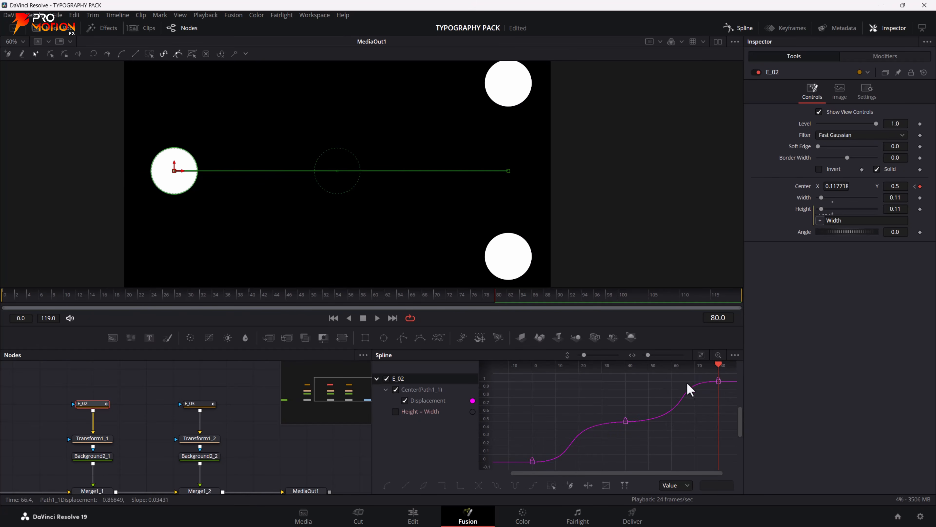
Play the animation from the start to check E_02's eased back-and-forth movement.
{"action": "left_click_drag", "start_coordinate": [719, 364], "coordinate": [525, 371]}
{"action": "key", "text": "space"}
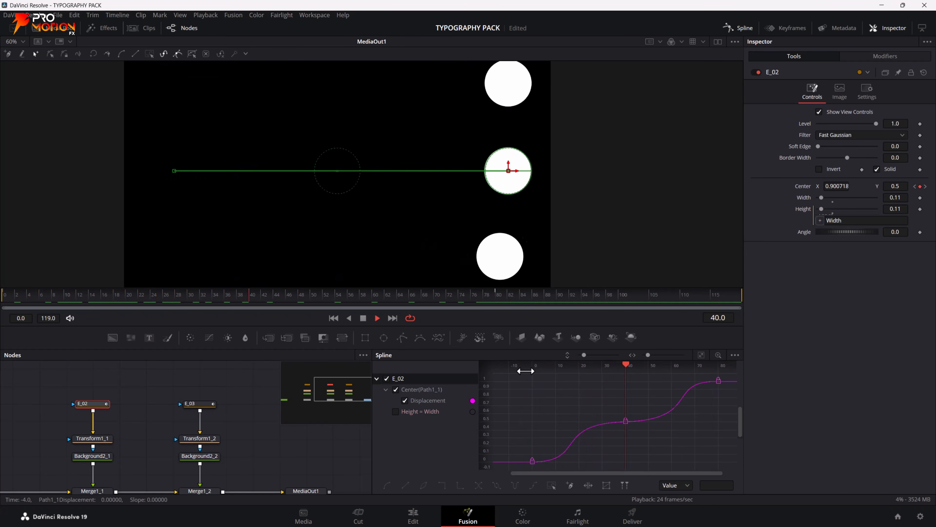
{"action": "key", "text": "space"}
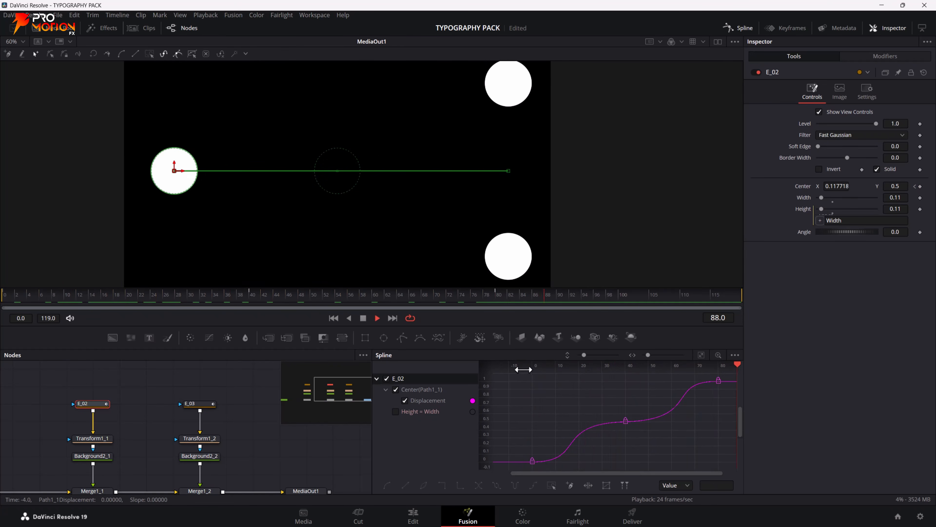
Select all three keyframes of E_02's Displacement curve, set the curve to Loop, and return the playhead to frame 0.
{"action": "left_click_drag", "start_coordinate": [729, 384], "coordinate": [508, 476]}
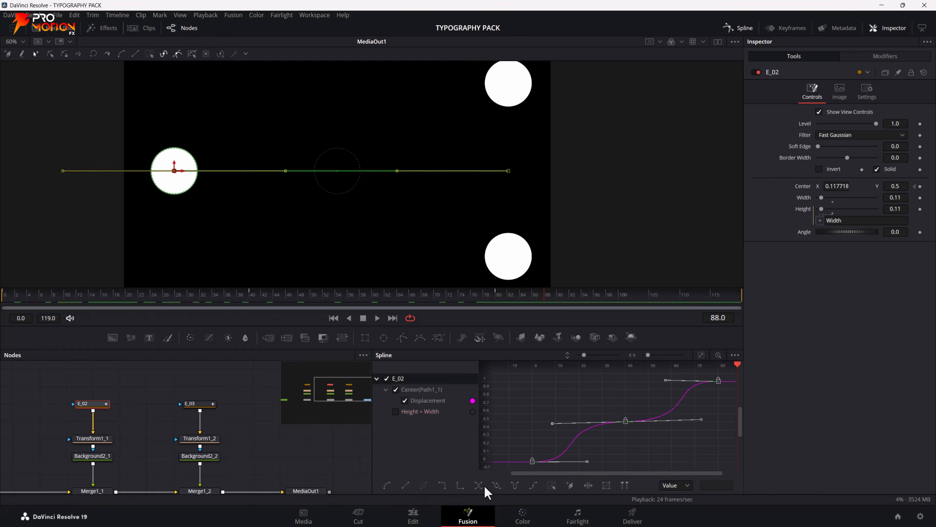
{"action": "left_click", "coordinate": [496, 487]}
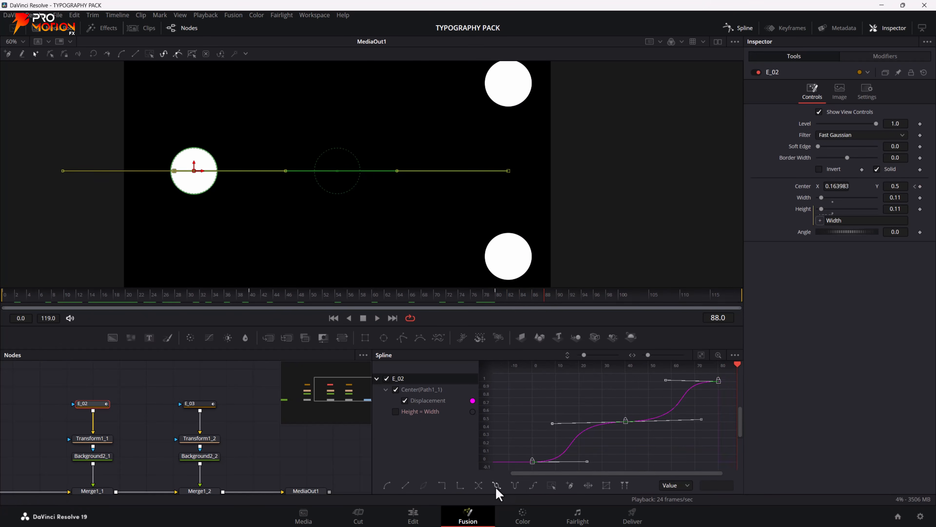
{"action": "left_click", "coordinate": [20, 299]}
{"action": "left_click_drag", "start_coordinate": [19, 296], "coordinate": [3, 298]}
Disconnect Background2_2 from Merge1_2 and Background2 from Merge1, keeping Background2_1 connected to Merge1_1 so only E_02's circle renders.
{"action": "scroll", "coordinate": [163, 425], "scroll_direction": "down", "scroll_amount": 2}
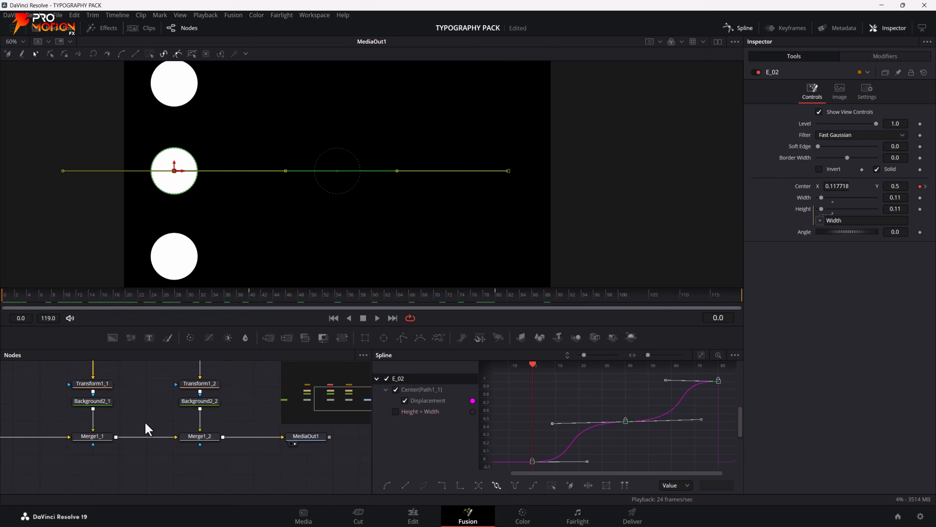
{"action": "left_click", "coordinate": [92, 427]}
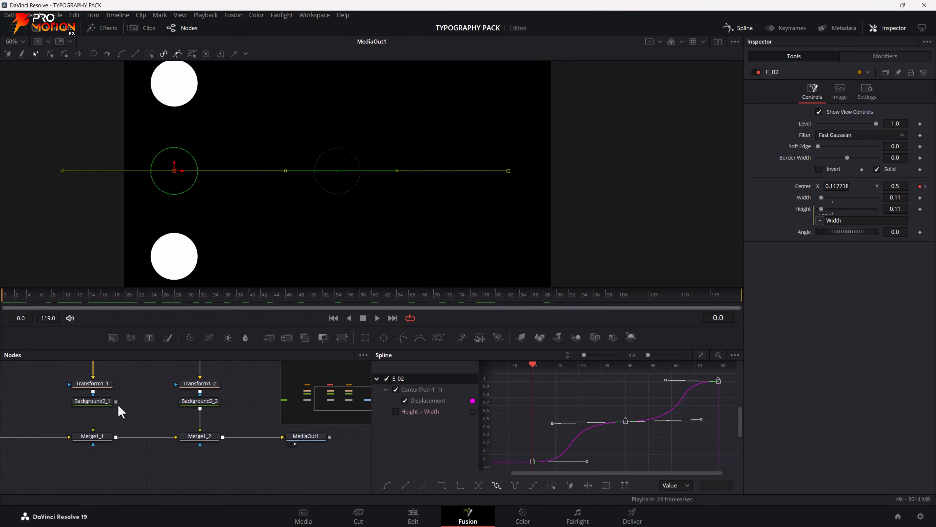
{"action": "left_click_drag", "start_coordinate": [116, 402], "coordinate": [282, 436]}
{"action": "left_click", "coordinate": [199, 425]}
{"action": "left_click_drag", "start_coordinate": [84, 447], "coordinate": [101, 424]}
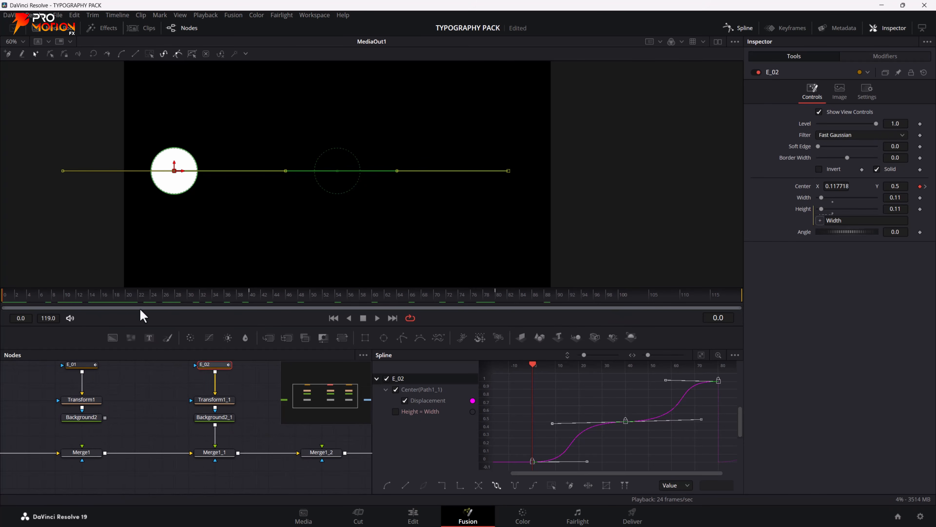
Hide the Spline editor and the Inspector and play the isolated E_02 circle's looping animation.
{"action": "left_click", "coordinate": [739, 28]}
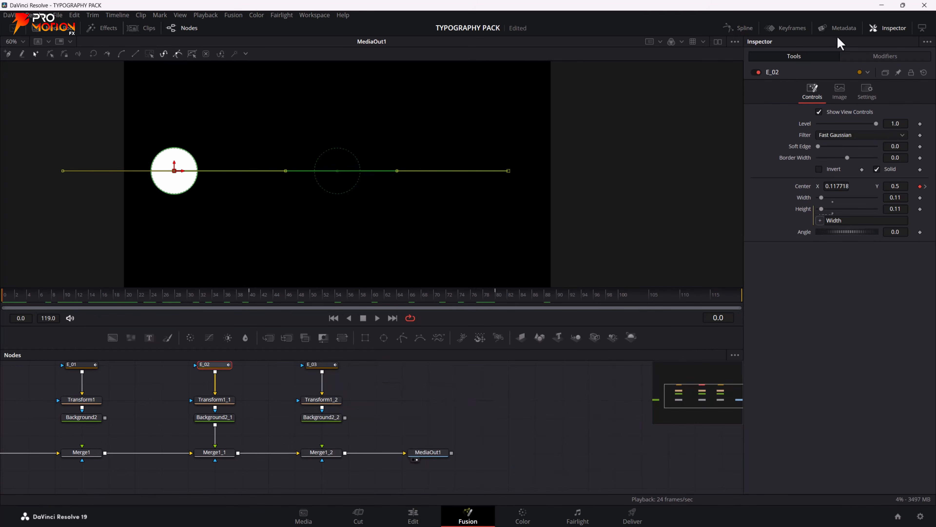
{"action": "left_click", "coordinate": [884, 33]}
{"action": "key", "text": "space"}
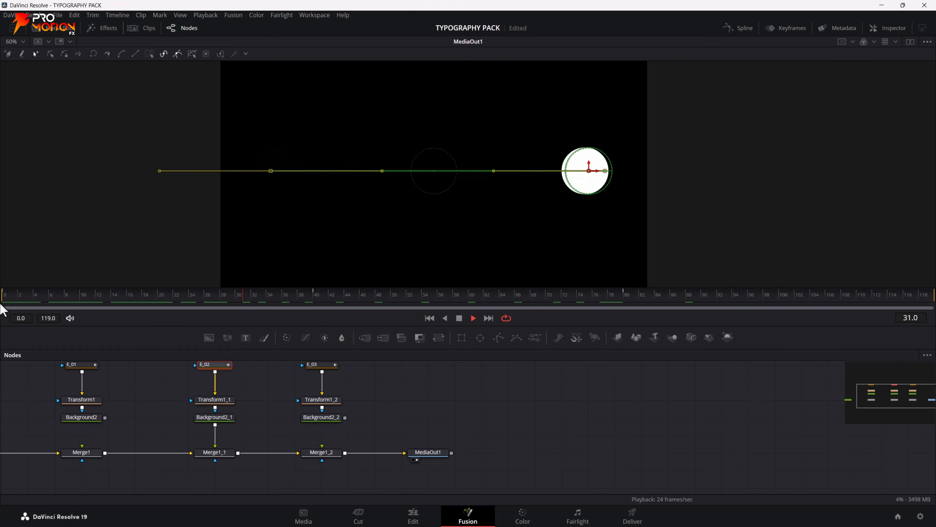
{"action": "key", "text": "space"}
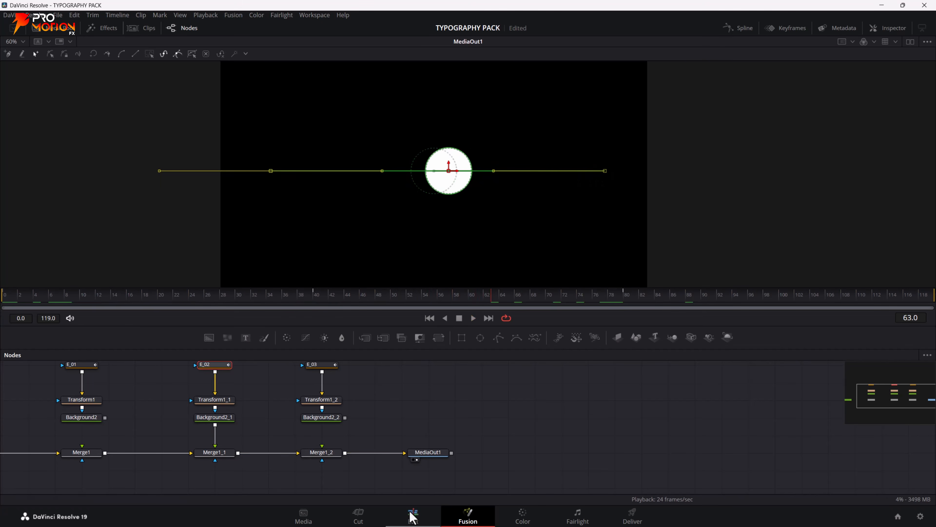
Extend the Fusion Composition clip on the Edit page's Video 1 track to a duration of 00:00:43:09 and play the timeline.
{"action": "left_click", "coordinate": [413, 517]}
{"action": "left_click_drag", "start_coordinate": [345, 387], "coordinate": [760, 390]}
{"action": "key", "text": "space"}
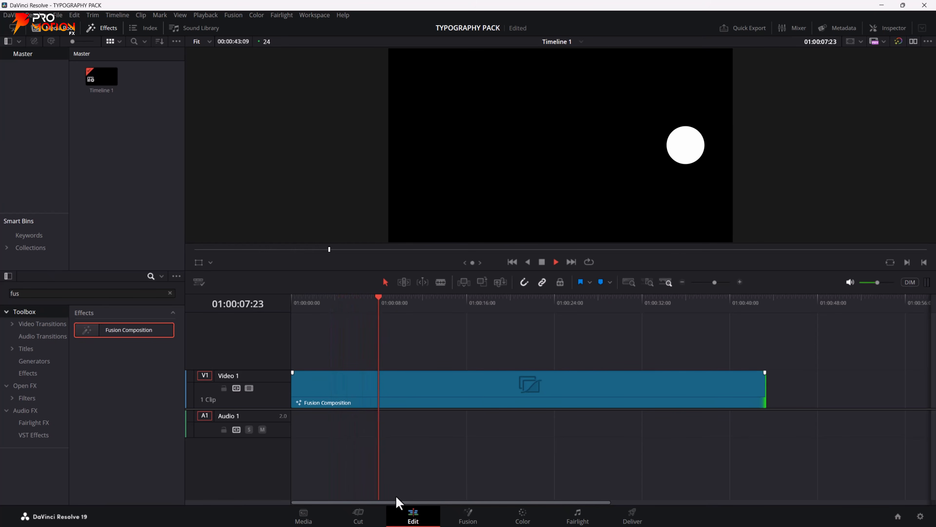
{"action": "key", "text": "space"}
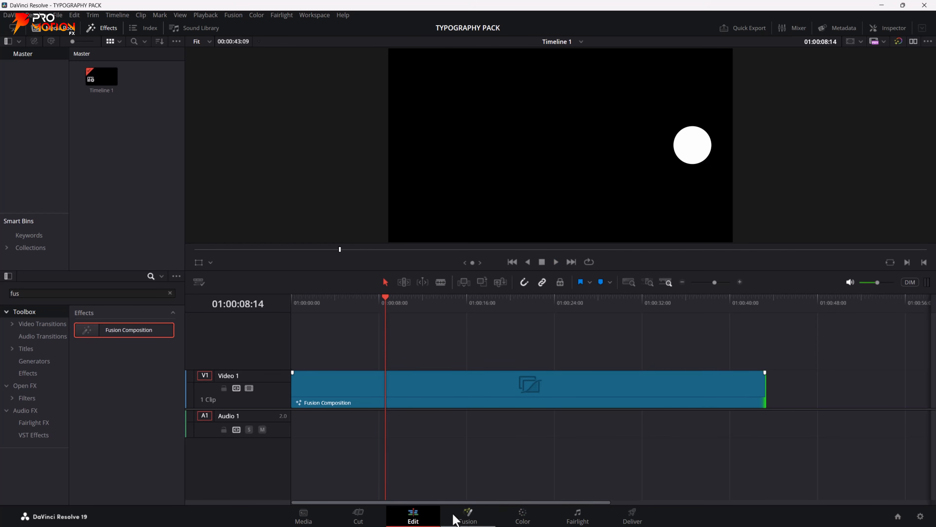
Return to the Fusion page and reconnect Background2_2 to Merge1_2 and Background2 to Merge1.
{"action": "left_click", "coordinate": [455, 519]}
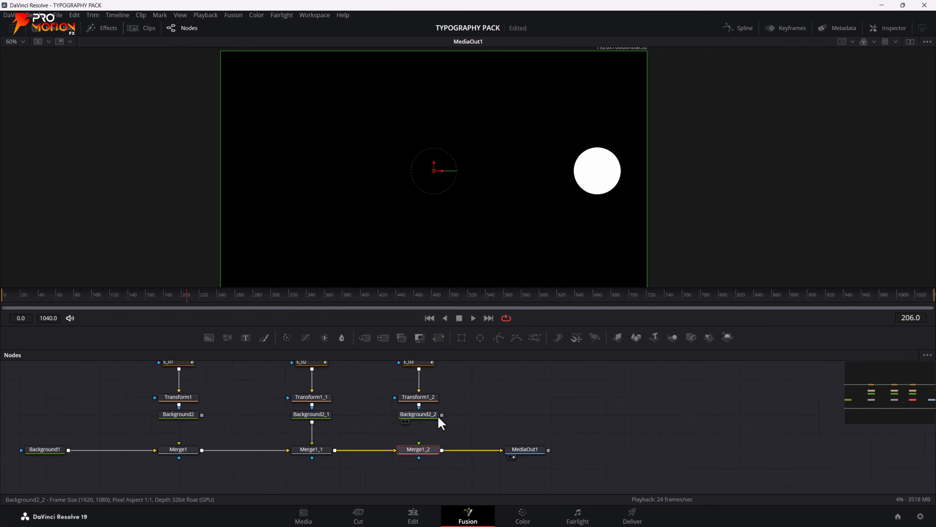
{"action": "left_click_drag", "start_coordinate": [442, 414], "coordinate": [421, 456]}
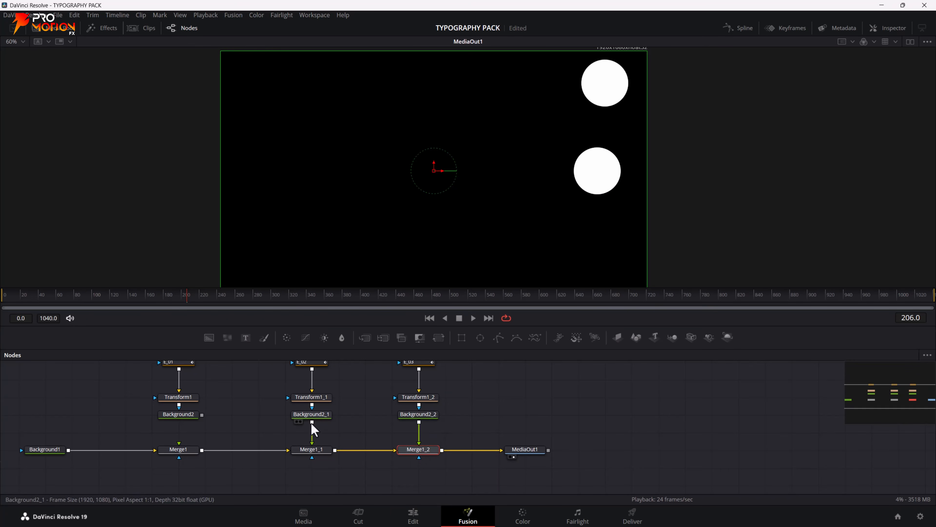
{"action": "left_click_drag", "start_coordinate": [201, 415], "coordinate": [180, 449]}
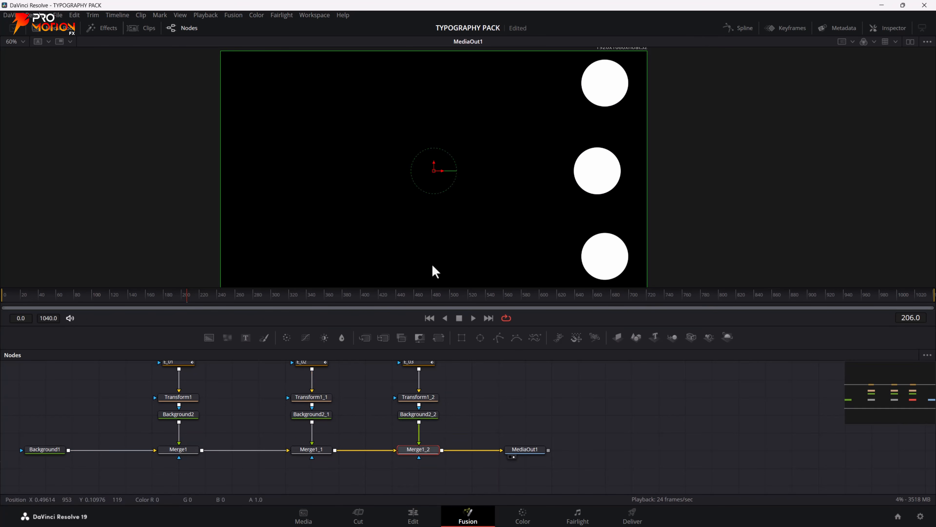
Scrub the extended composition to frame 302, show the Keyframes editor, and fit all its tracks to view.
{"action": "left_click_drag", "start_coordinate": [523, 403], "coordinate": [556, 429]}
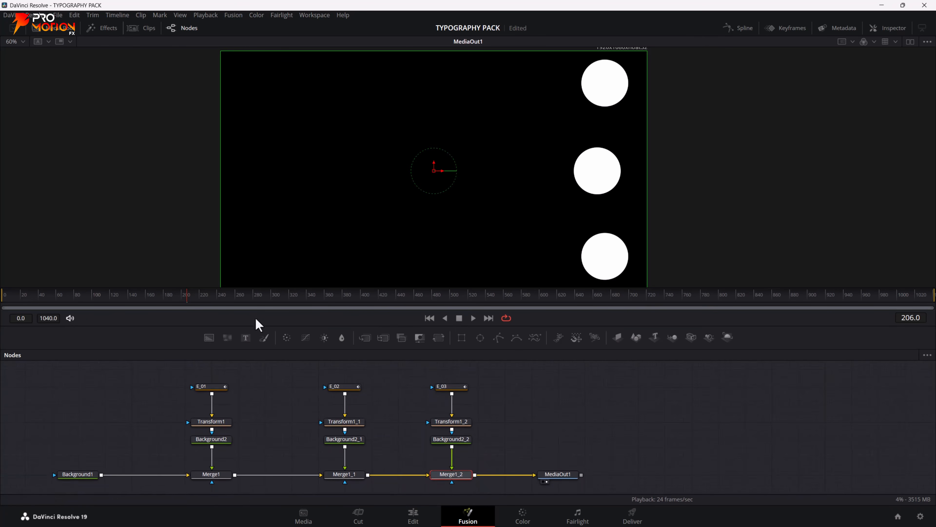
{"action": "left_click_drag", "start_coordinate": [222, 297], "coordinate": [193, 297]}
{"action": "left_click", "coordinate": [791, 28]}
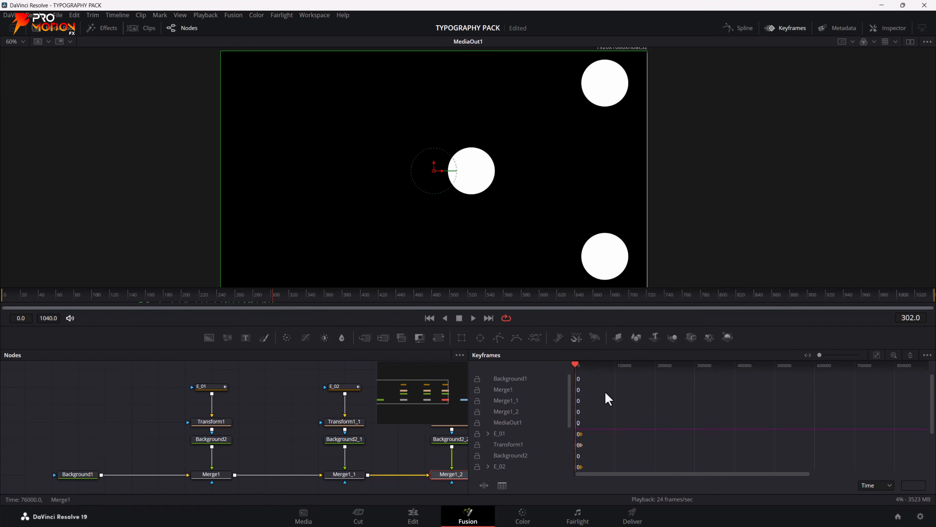
{"action": "left_click", "coordinate": [877, 355]}
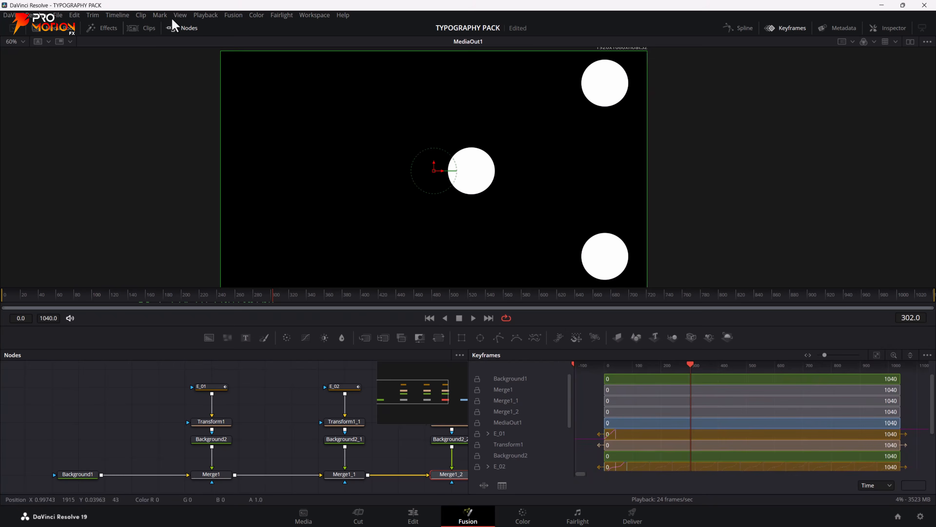
Select the E_01 node in the node graph and move the playhead back to frame 0.
{"action": "left_click_drag", "start_coordinate": [254, 388], "coordinate": [149, 398]}
{"action": "left_click_drag", "start_coordinate": [178, 362], "coordinate": [271, 426]}
{"action": "left_click_drag", "start_coordinate": [186, 405], "coordinate": [226, 431]}
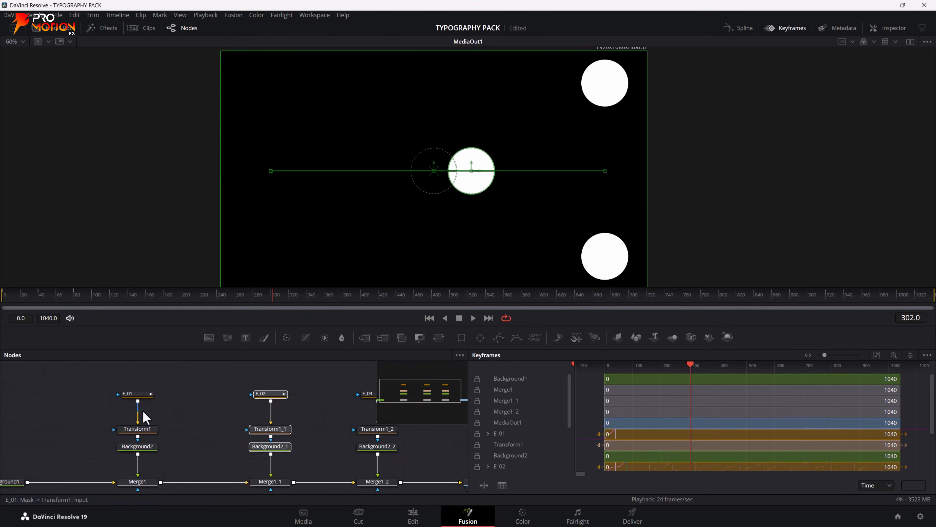
{"action": "left_click", "coordinate": [131, 397]}
{"action": "left_click_drag", "start_coordinate": [43, 300], "coordinate": [2, 314]}
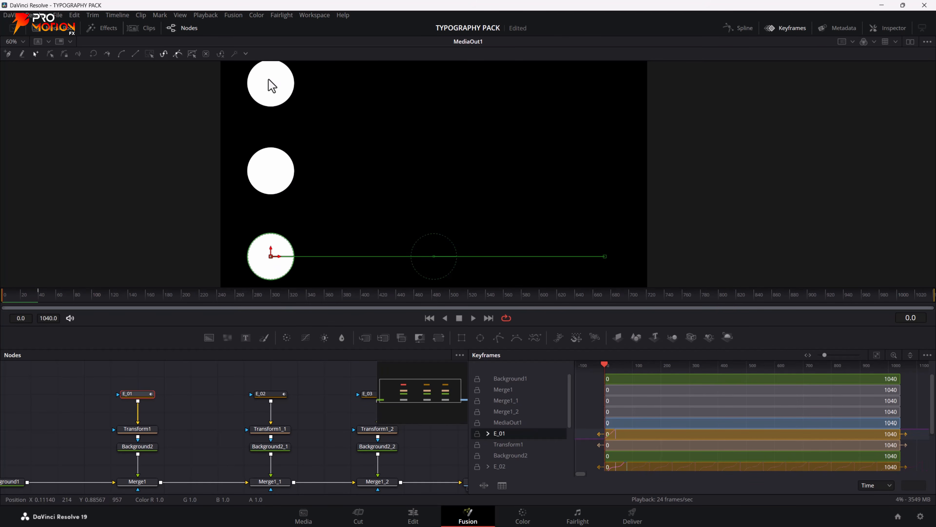
Show the E_02 node in the Spline editor and delete its extra displacement keyframes after frame 40.
{"action": "mouse_move", "coordinate": [8, 307]}
{"action": "left_mouse_down"}
{"action": "mouse_move", "coordinate": [25, 309]}
{"action": "mouse_move", "coordinate": [3, 300]}
{"action": "mouse_move", "coordinate": [31, 306]}
{"action": "mouse_move", "coordinate": [4, 295]}
{"action": "left_mouse_up"}
{"action": "left_click_drag", "start_coordinate": [246, 441], "coordinate": [170, 434]}
{"action": "left_click_drag", "start_coordinate": [39, 368], "coordinate": [316, 392]}
{"action": "left_click", "coordinate": [218, 371]}
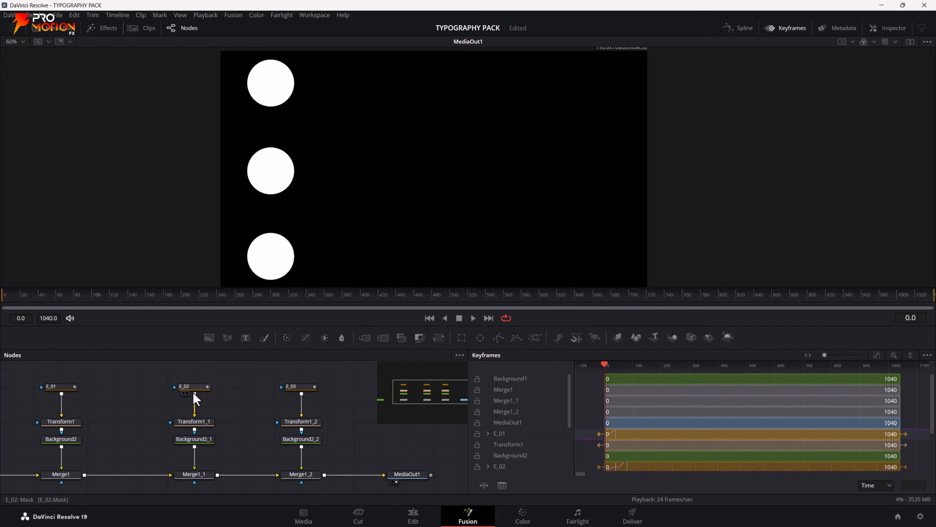
{"action": "left_click", "coordinate": [195, 387]}
{"action": "left_click", "coordinate": [738, 30]}
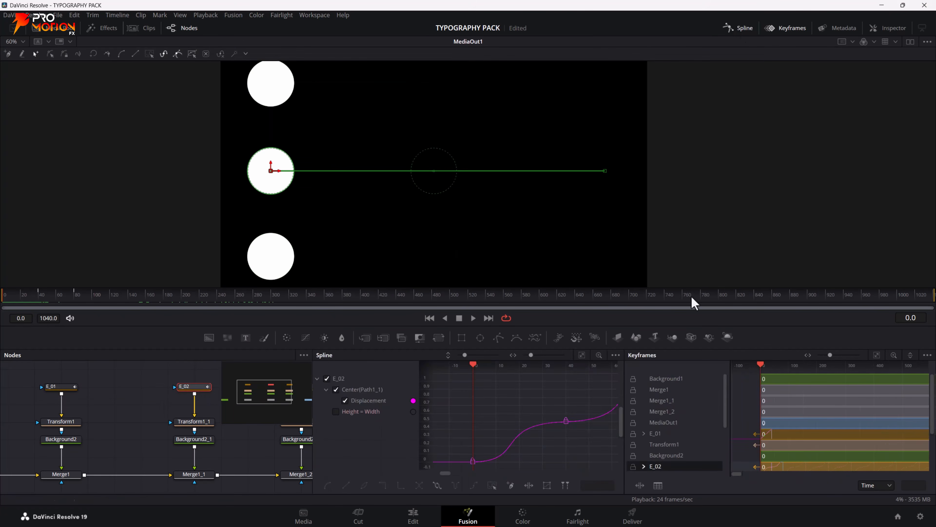
{"action": "scroll", "coordinate": [461, 461], "scroll_direction": "down", "scroll_amount": 3}
{"action": "left_click_drag", "start_coordinate": [478, 424], "coordinate": [475, 430]}
{"action": "key", "text": "Delete"}
{"action": "left_click_drag", "start_coordinate": [535, 423], "coordinate": [557, 417]}
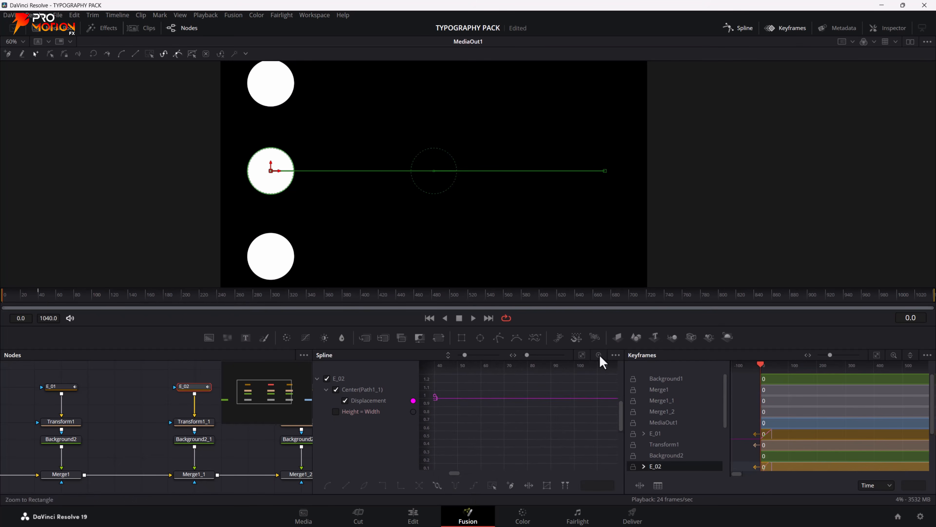
Smooth the two remaining displacement keyframes of E_02 in the Spline editor.
{"action": "left_click", "coordinate": [583, 355]}
{"action": "left_click_drag", "start_coordinate": [608, 377], "coordinate": [443, 466]}
{"action": "key", "text": "shift+s"}
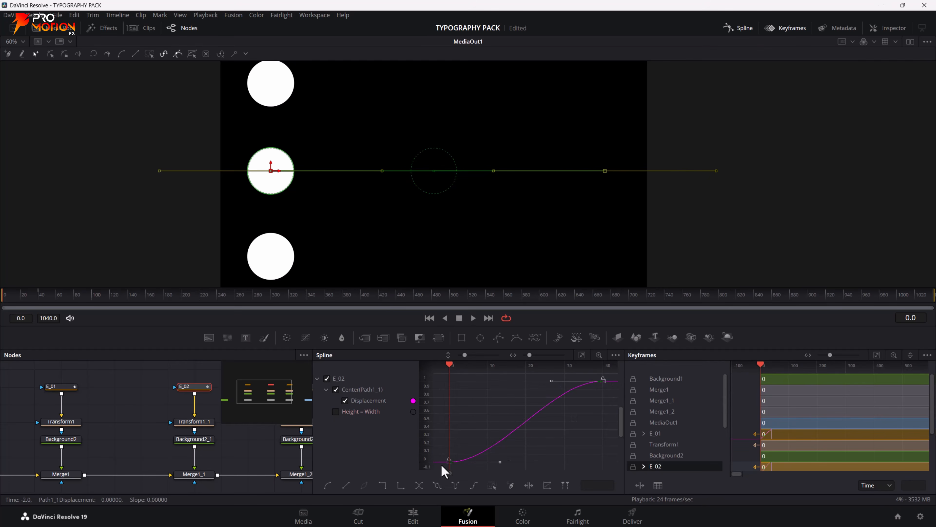
Enable the curves of E_01 in the Spline editor, fit them to view, and smooth its displacement keyframes.
{"action": "left_click", "coordinate": [63, 387]}
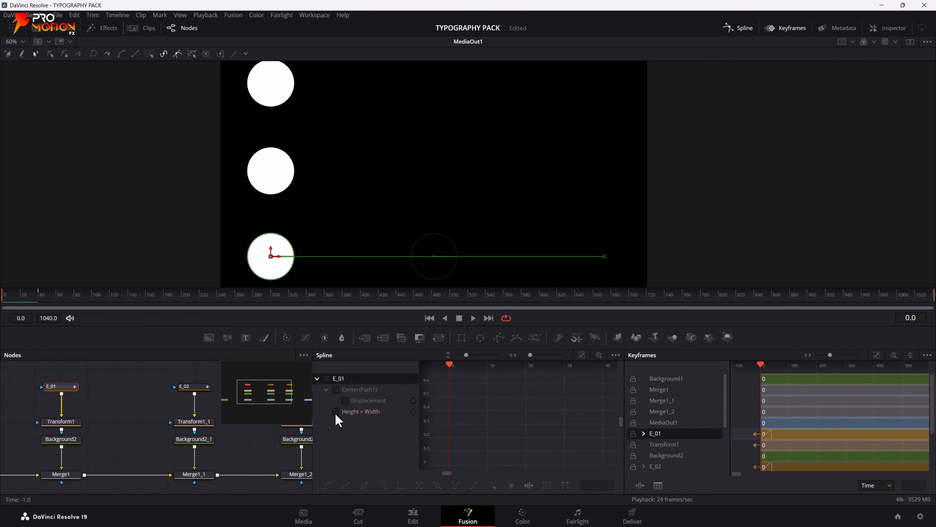
{"action": "left_click", "coordinate": [327, 379]}
{"action": "left_click", "coordinate": [582, 355]}
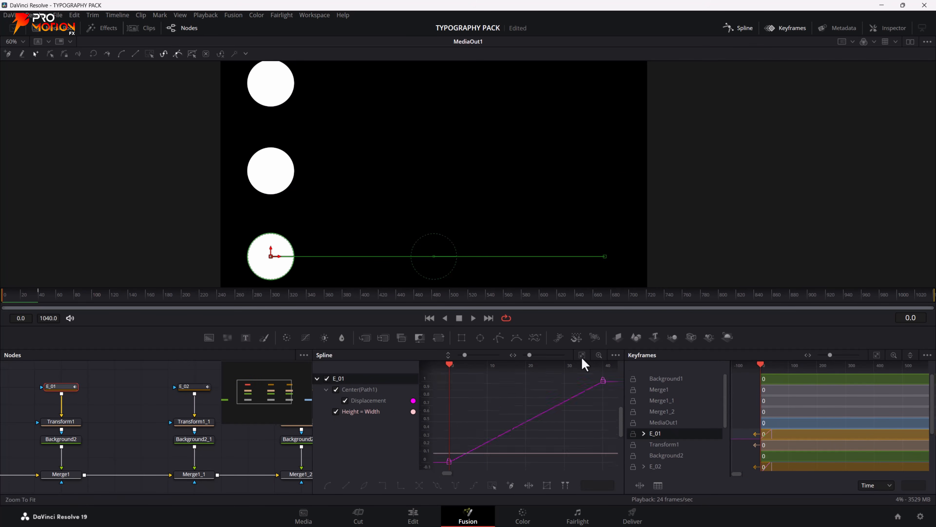
{"action": "left_click_drag", "start_coordinate": [554, 425], "coordinate": [432, 480]}
{"action": "key", "text": "shift+s"}
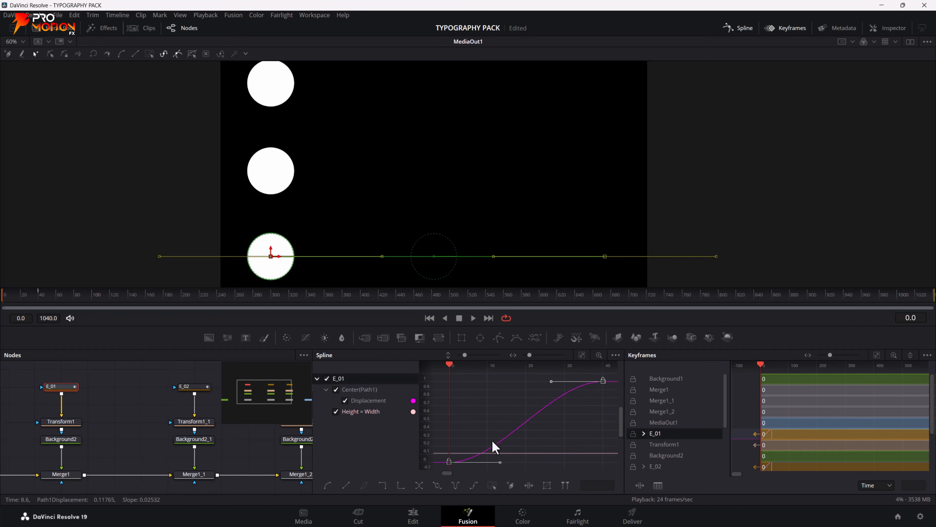
Hide the Keyframes editor, enable the curves of E_03 in the Spline editor, and ease its displacement keyframes with flat handles.
{"action": "left_click", "coordinate": [786, 28]}
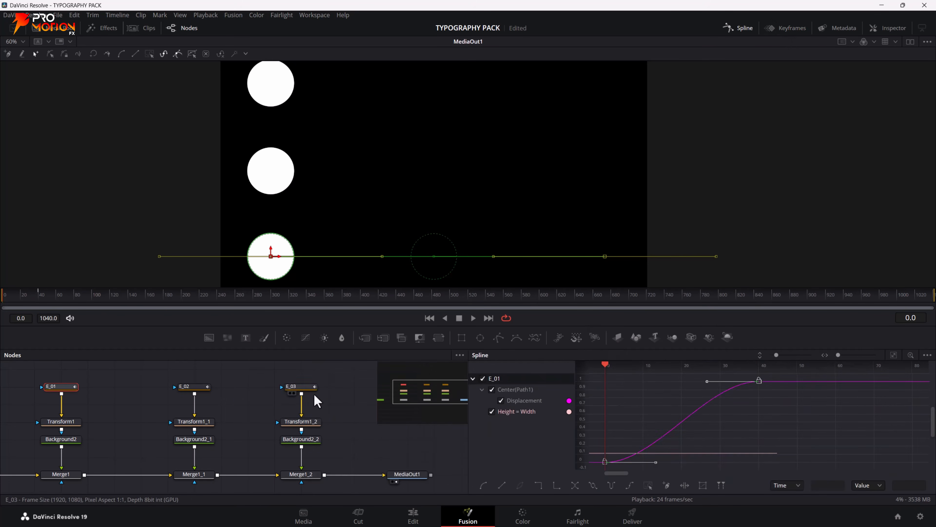
{"action": "left_click", "coordinate": [301, 386]}
{"action": "left_click", "coordinate": [482, 379]}
{"action": "left_click", "coordinate": [894, 355]}
{"action": "left_click_drag", "start_coordinate": [913, 372], "coordinate": [822, 442]}
{"action": "left_click_drag", "start_coordinate": [920, 376], "coordinate": [680, 484]}
{"action": "key", "text": "f"}
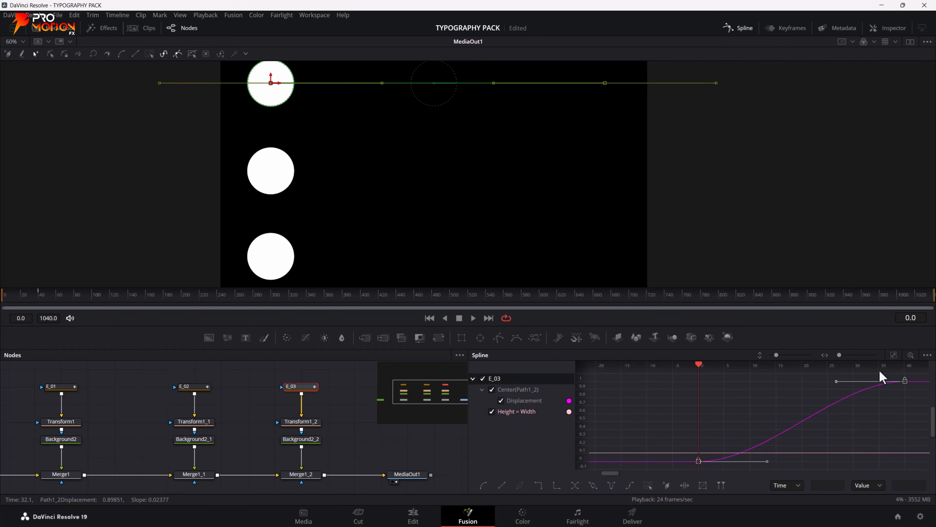
{"action": "left_click", "coordinate": [895, 355]}
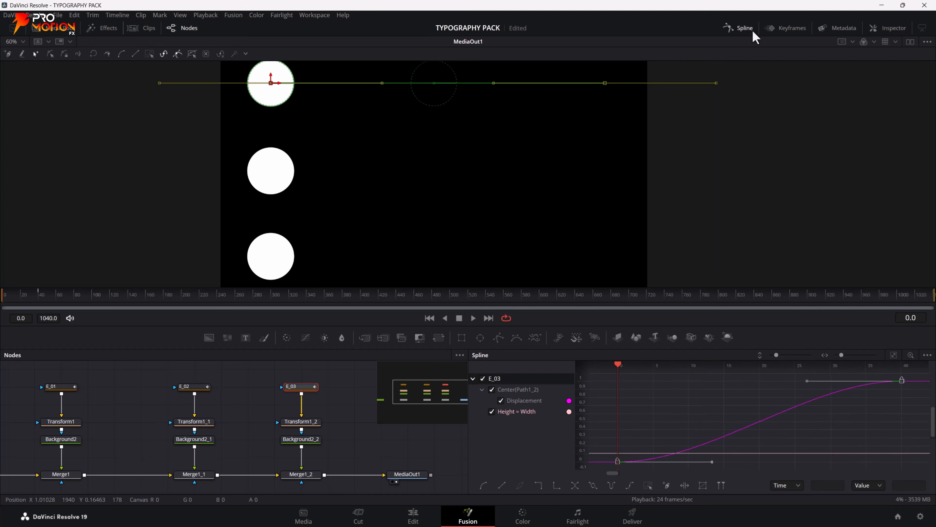
Hide the Spline editor and play the animation repeatedly from frame 0 to review the circles' easing.
{"action": "left_click", "coordinate": [742, 28]}
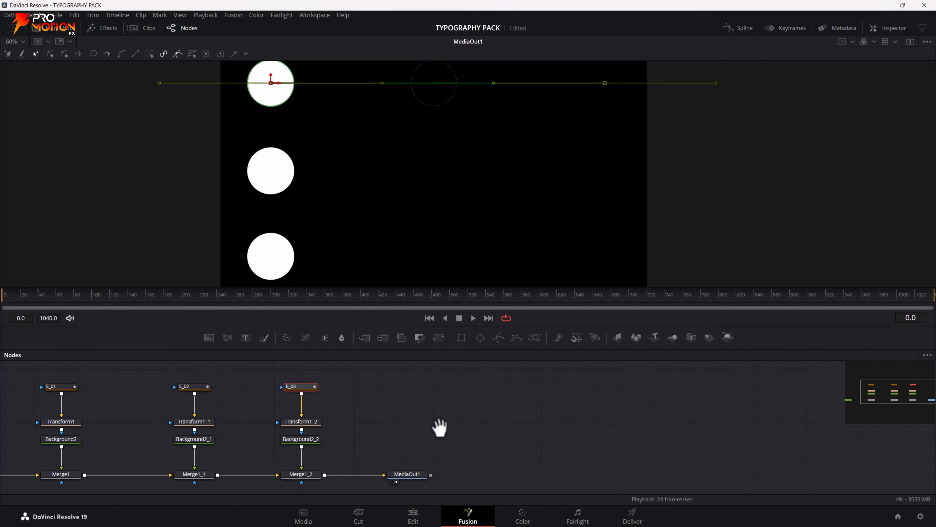
{"action": "left_click_drag", "start_coordinate": [439, 428], "coordinate": [528, 429]}
{"action": "left_click_drag", "start_coordinate": [27, 294], "coordinate": [2, 297]}
{"action": "key", "text": "space"}
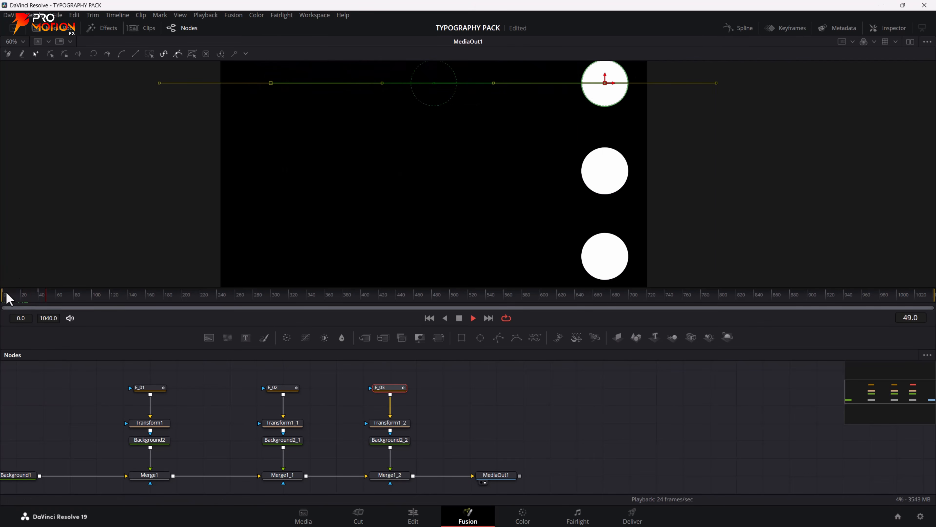
{"action": "left_click_drag", "start_coordinate": [29, 292], "coordinate": [4, 309]}
{"action": "key", "text": "space"}
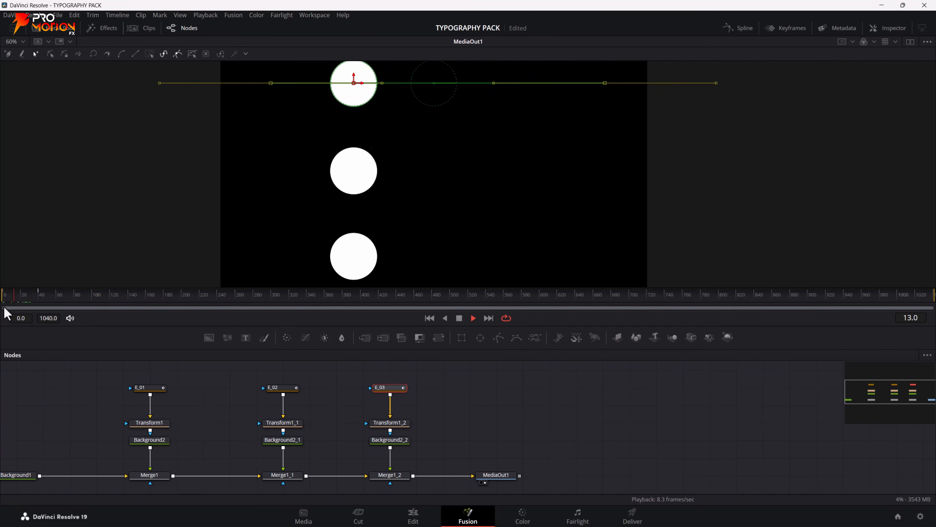
{"action": "left_click_drag", "start_coordinate": [17, 297], "coordinate": [3, 302]}
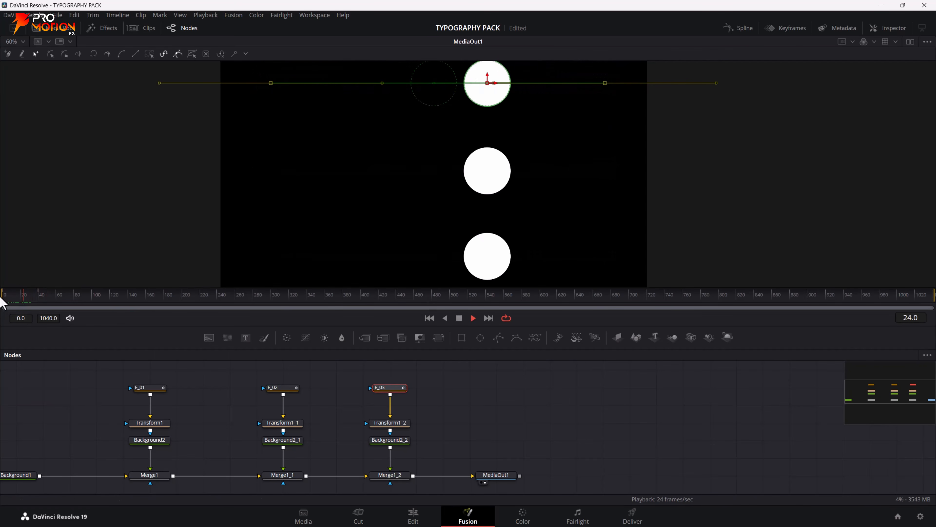
{"action": "key", "text": "space"}
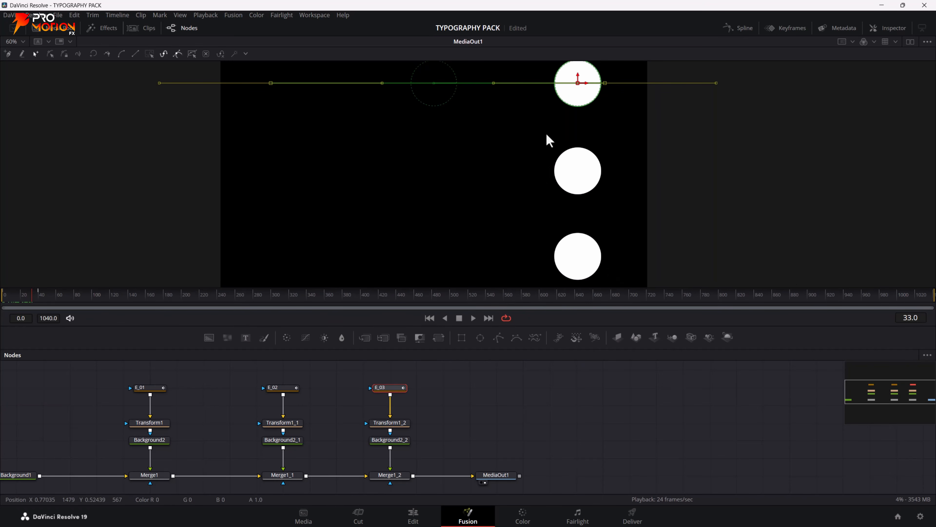
Select E_01, E_02 and E_03, limit the Keyframes editor to the selected tools, and expand their tracks.
{"action": "left_click_drag", "start_coordinate": [332, 402], "coordinate": [381, 411]}
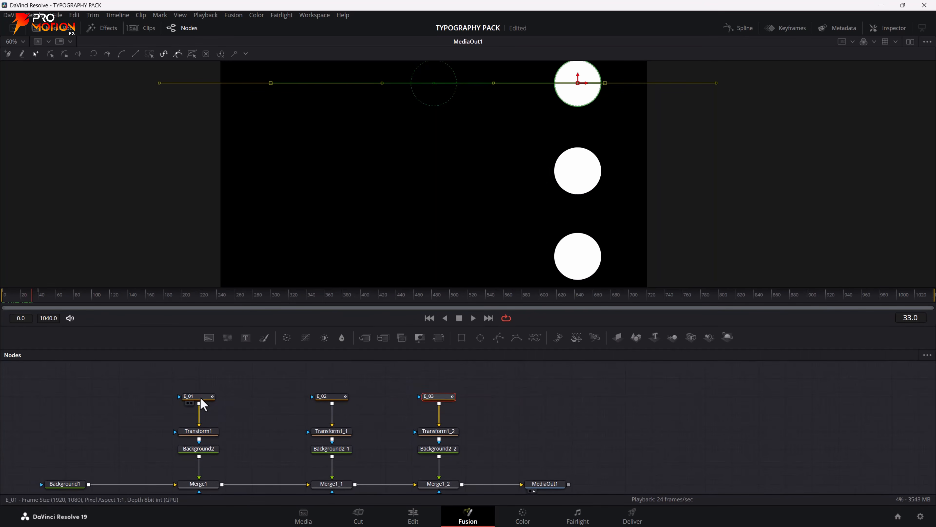
{"action": "left_click_drag", "start_coordinate": [172, 379], "coordinate": [472, 413]}
{"action": "left_click", "coordinate": [792, 29]}
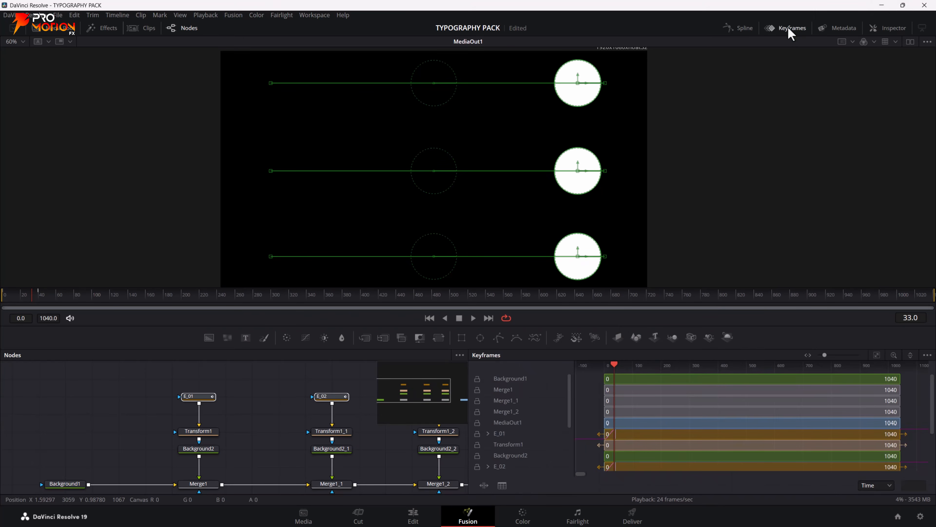
{"action": "left_click", "coordinate": [928, 355]}
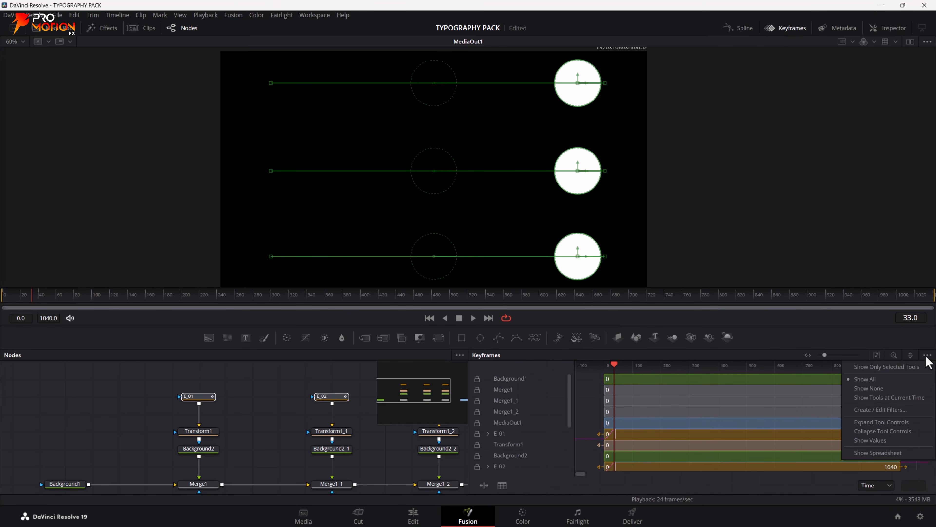
{"action": "left_click", "coordinate": [884, 367]}
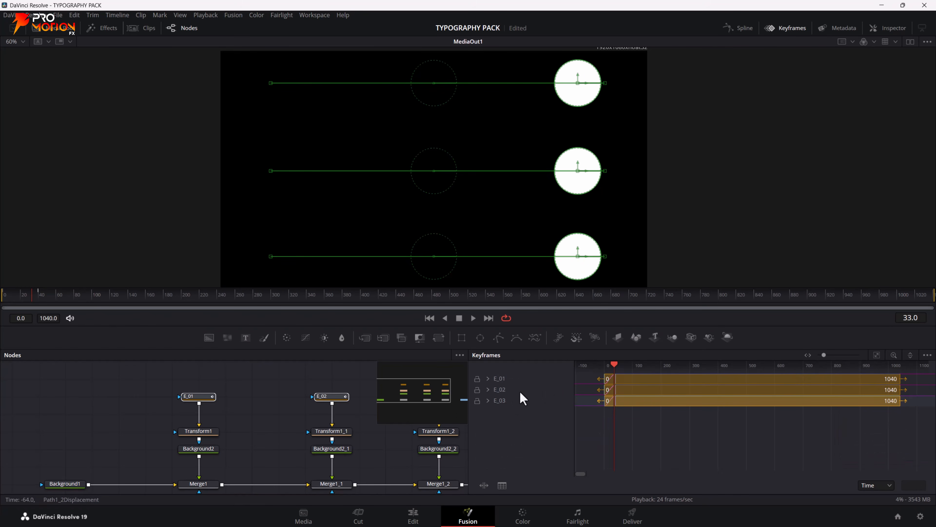
{"action": "left_click", "coordinate": [877, 355]}
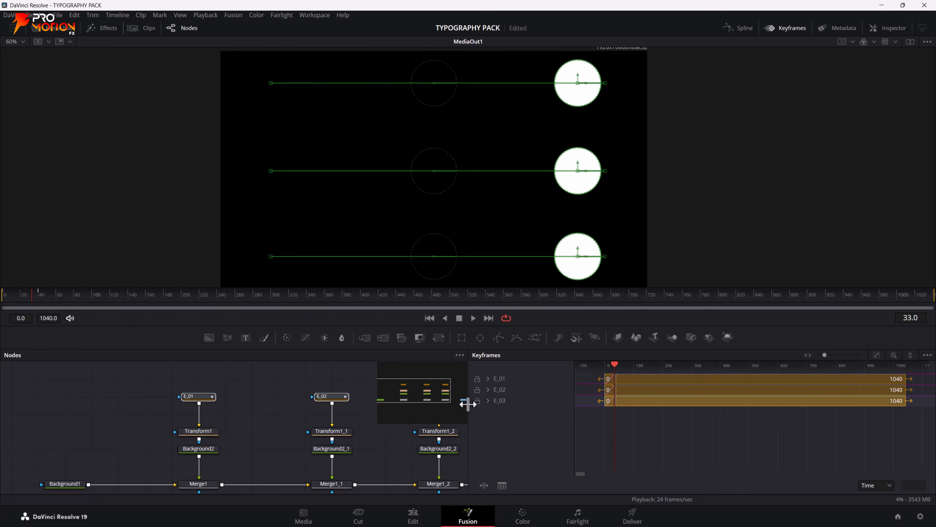
{"action": "left_click", "coordinate": [488, 401]}
{"action": "left_click", "coordinate": [488, 389]}
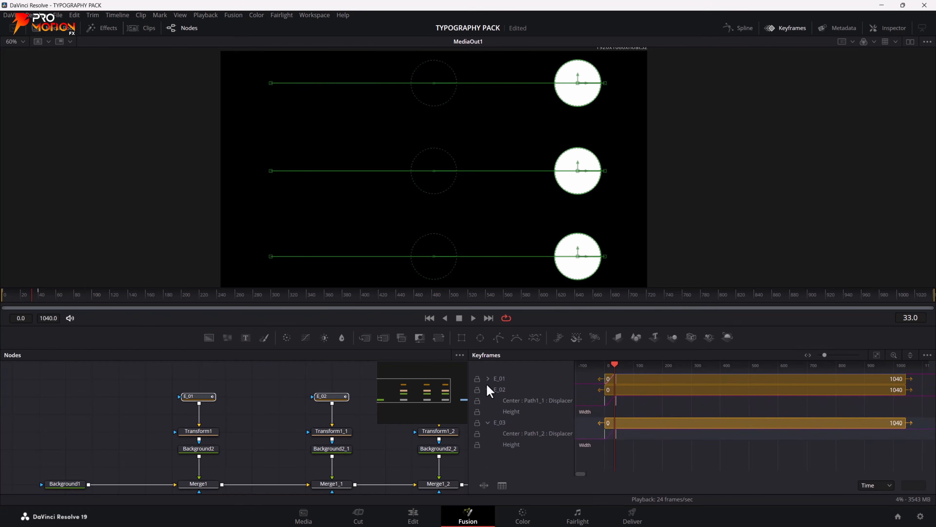
{"action": "left_click", "coordinate": [487, 378]}
Shorten the Fusion Composition clip on the Edit page to a duration of 00:00:07:02 and return to the Fusion page.
{"action": "left_click", "coordinate": [410, 514]}
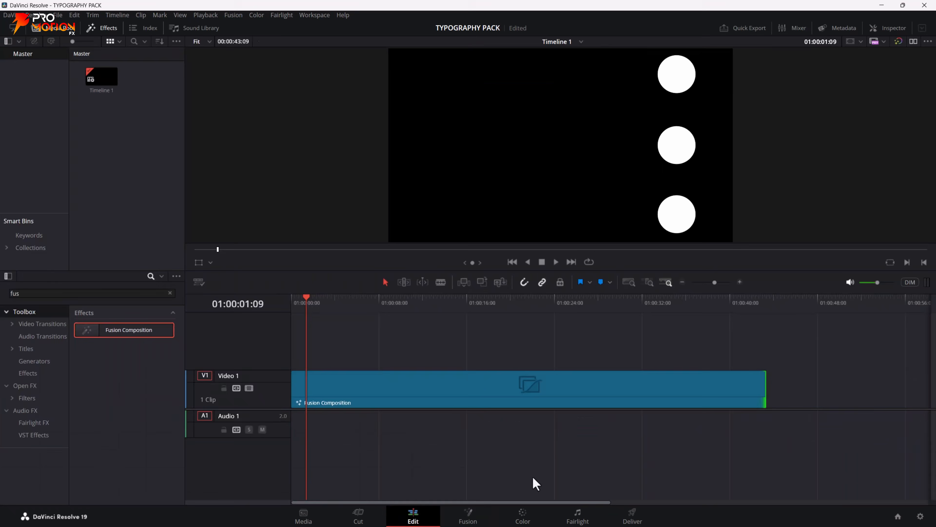
{"action": "left_click_drag", "start_coordinate": [760, 388], "coordinate": [367, 394]}
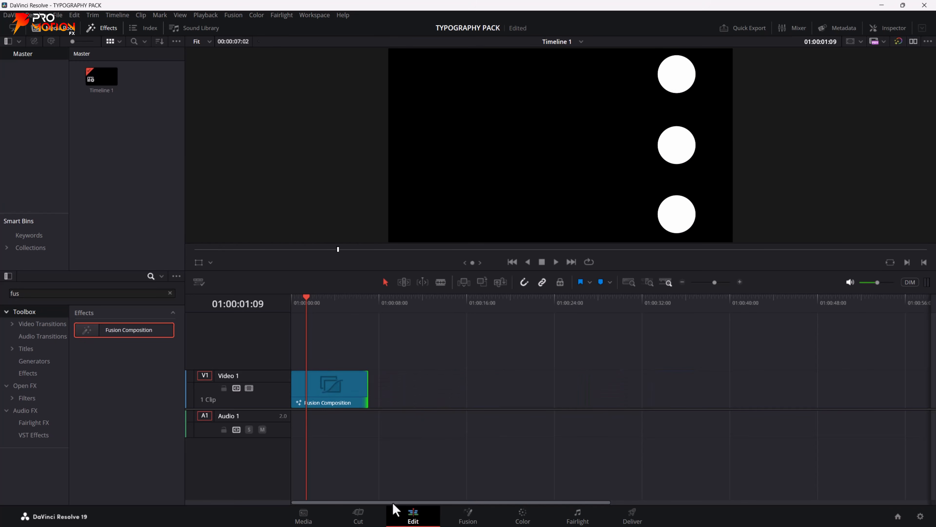
{"action": "left_click", "coordinate": [468, 516]}
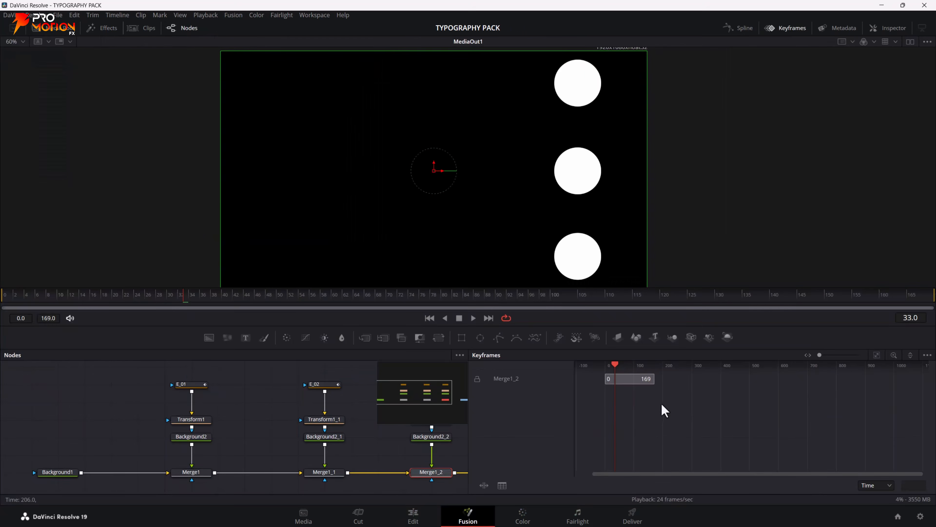
Select the E_01, E_02 and E_03 nodes and expand their center and height tracks in the Keyframes editor.
{"action": "left_click_drag", "start_coordinate": [88, 382], "coordinate": [370, 419]}
{"action": "left_click", "coordinate": [927, 355]}
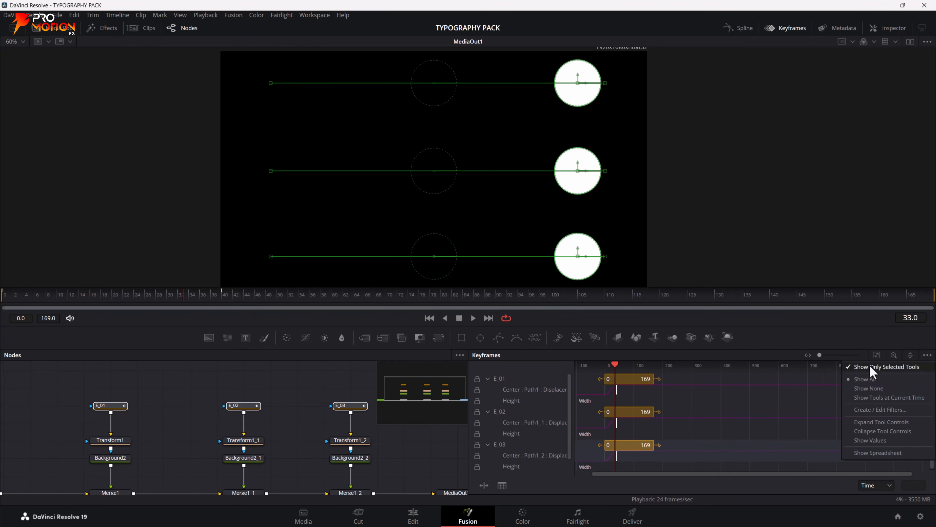
{"action": "left_click", "coordinate": [487, 378]}
{"action": "left_click", "coordinate": [488, 389]}
{"action": "left_click", "coordinate": [488, 400]}
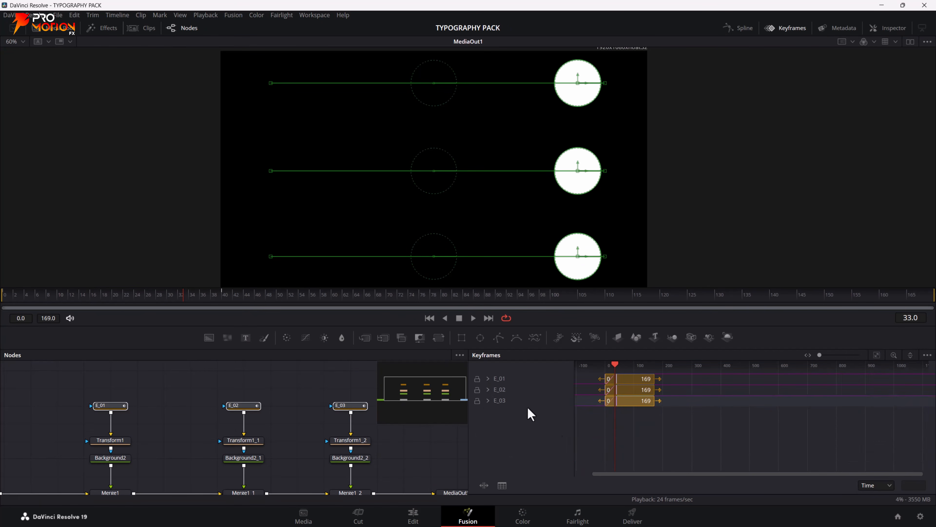
{"action": "left_click", "coordinate": [488, 389]}
{"action": "left_click", "coordinate": [487, 378]}
{"action": "left_click", "coordinate": [487, 444]}
Move the end displacement keyframes of E_01, E_02 and E_03 together to frame 115.
{"action": "left_click_drag", "start_coordinate": [611, 427], "coordinate": [743, 437]}
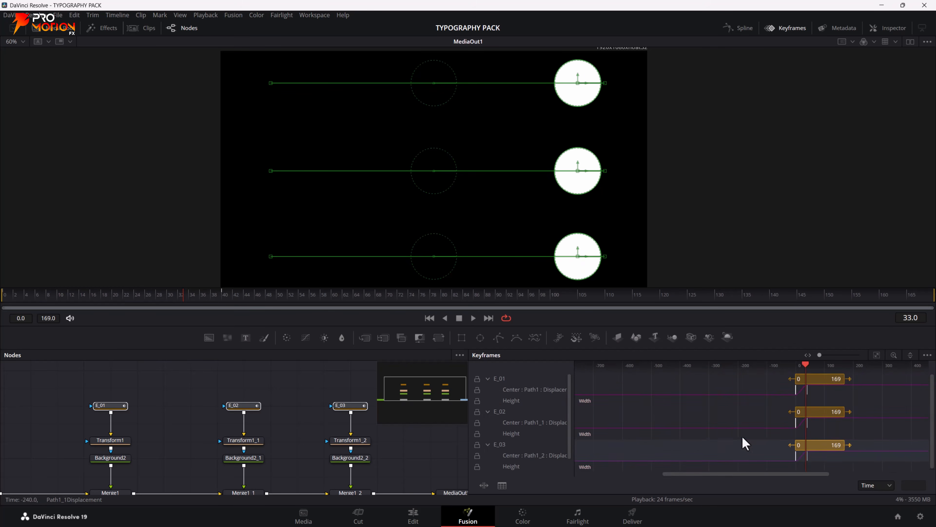
{"action": "left_click_drag", "start_coordinate": [748, 473], "coordinate": [806, 474]}
{"action": "scroll", "coordinate": [736, 429], "scroll_direction": "up", "scroll_amount": 5}
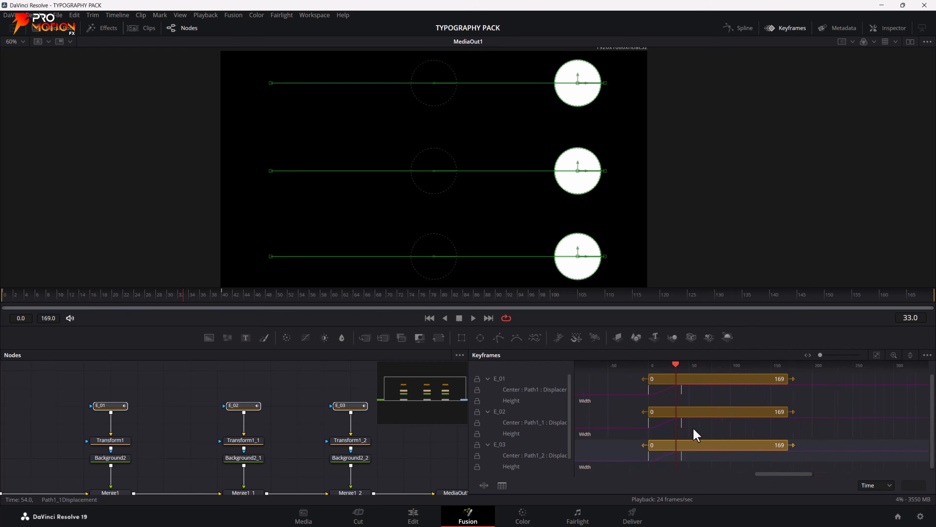
{"action": "scroll", "coordinate": [668, 434], "scroll_direction": "up", "scroll_amount": 3}
{"action": "scroll", "coordinate": [668, 434], "scroll_direction": "down", "scroll_amount": 6}
{"action": "scroll", "coordinate": [667, 434], "scroll_direction": "up", "scroll_amount": 3}
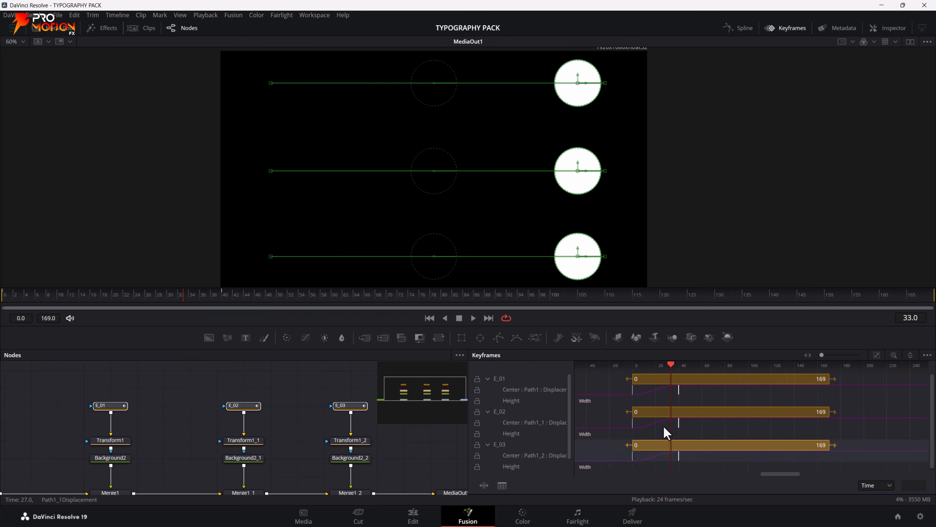
{"action": "scroll", "coordinate": [667, 433], "scroll_direction": "up", "scroll_amount": 3}
{"action": "left_click_drag", "start_coordinate": [686, 366], "coordinate": [607, 376]}
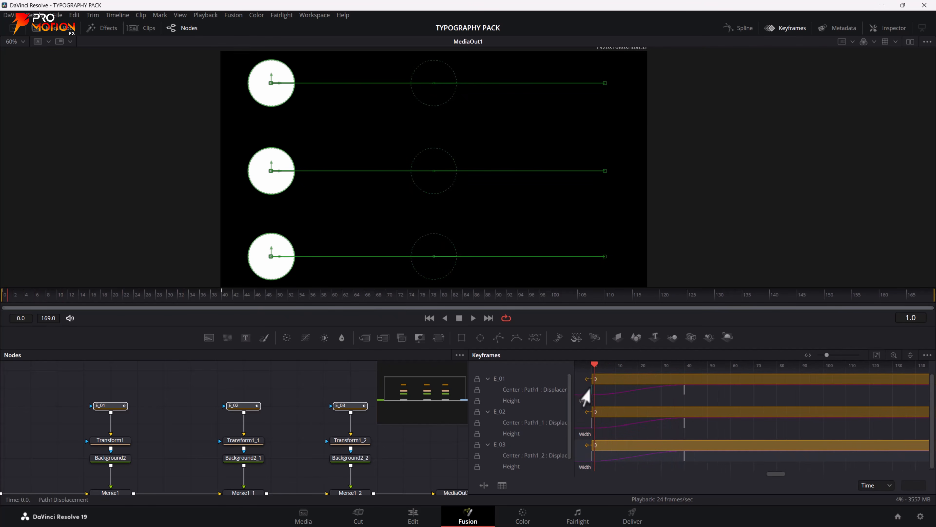
{"action": "left_click_drag", "start_coordinate": [594, 365], "coordinate": [610, 377]}
{"action": "left_click_drag", "start_coordinate": [670, 458], "coordinate": [667, 457]}
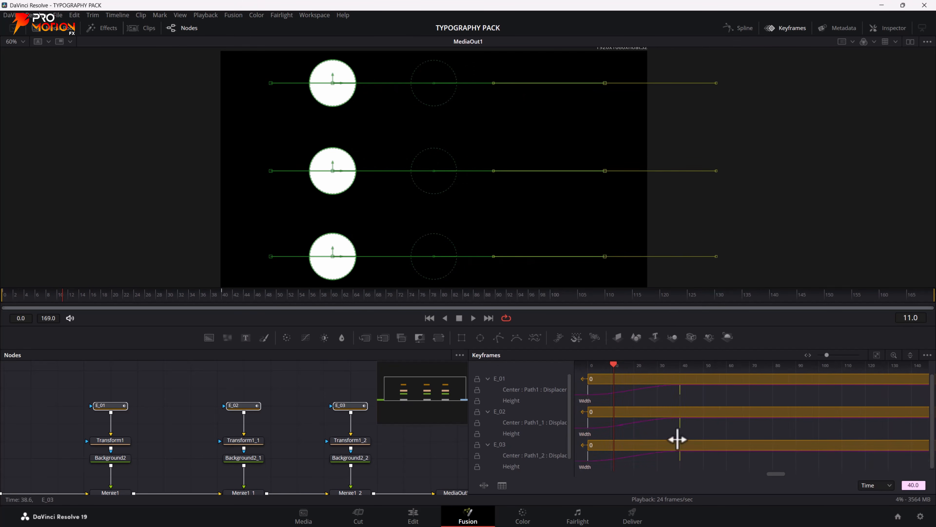
{"action": "left_click_drag", "start_coordinate": [680, 425], "coordinate": [855, 418]}
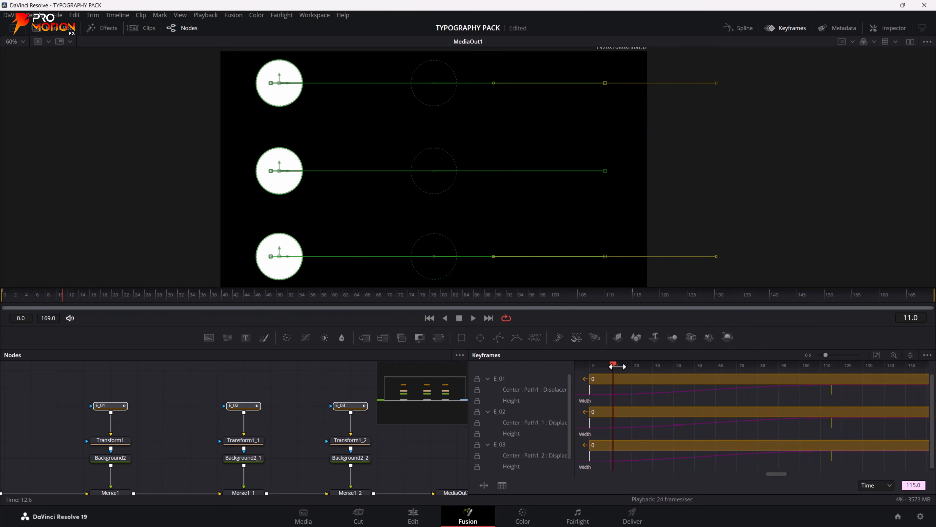
Play the animation from frame 0 to check the circles' speed, and stop playback.
{"action": "left_click_drag", "start_coordinate": [616, 366], "coordinate": [590, 373]}
{"action": "key", "text": "space"}
{"action": "key", "text": "space"}
Move the end displacement keyframes of E_01, E_02 and E_03 together to frame 50, rewind to frame 0, and deselect the keyframes.
{"action": "left_click_drag", "start_coordinate": [831, 388], "coordinate": [796, 464]}
{"action": "left_click_drag", "start_coordinate": [809, 428], "coordinate": [774, 434]}
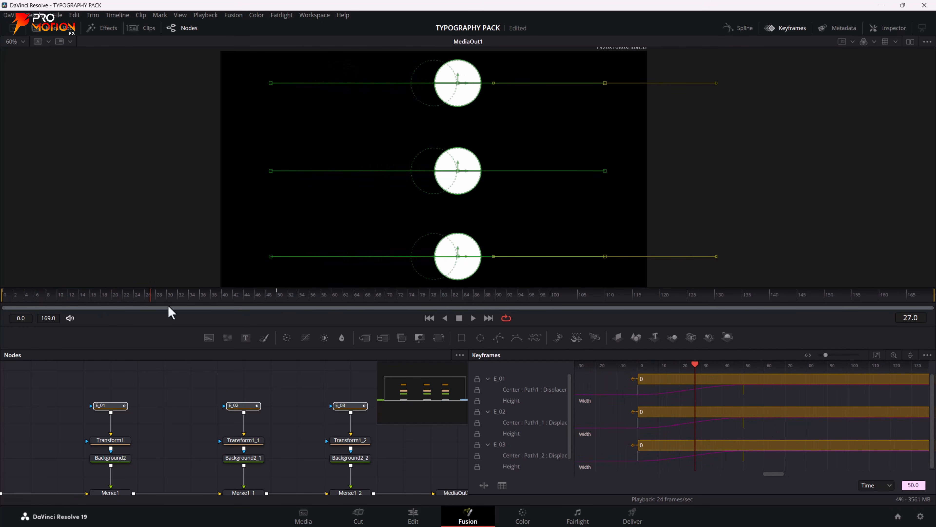
{"action": "left_click_drag", "start_coordinate": [111, 297], "coordinate": [4, 297]}
{"action": "left_click", "coordinate": [24, 295]}
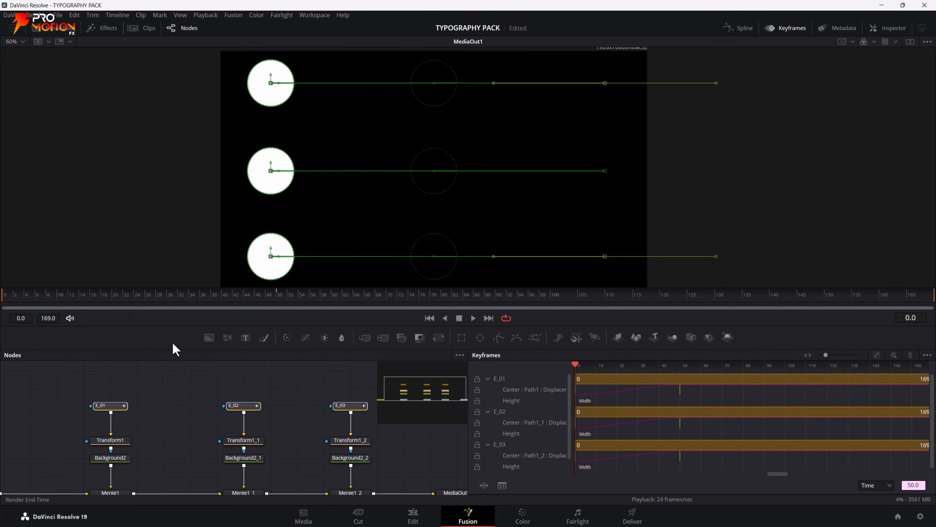
{"action": "left_click", "coordinate": [648, 402]}
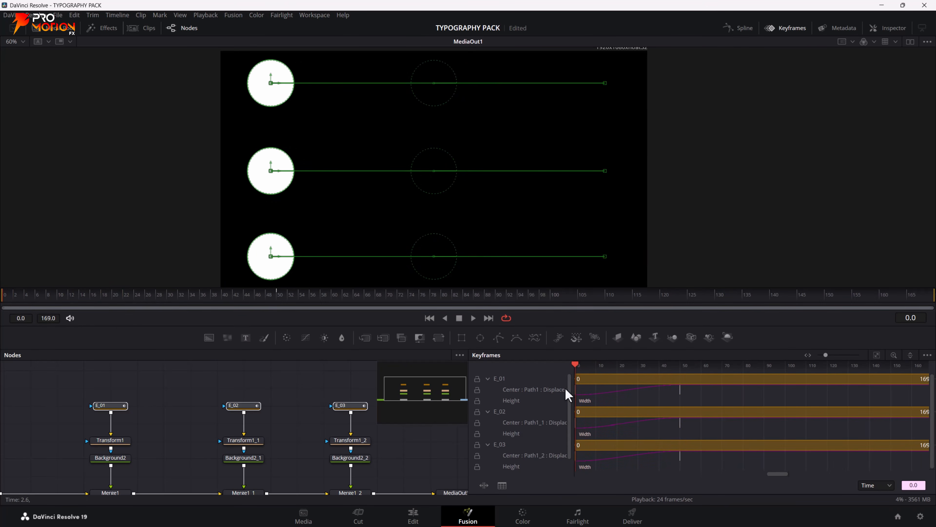
Shift both displacement keyframes of E_02 later together, so they sit at about frames 4 and 54.
{"action": "left_click", "coordinate": [694, 427]}
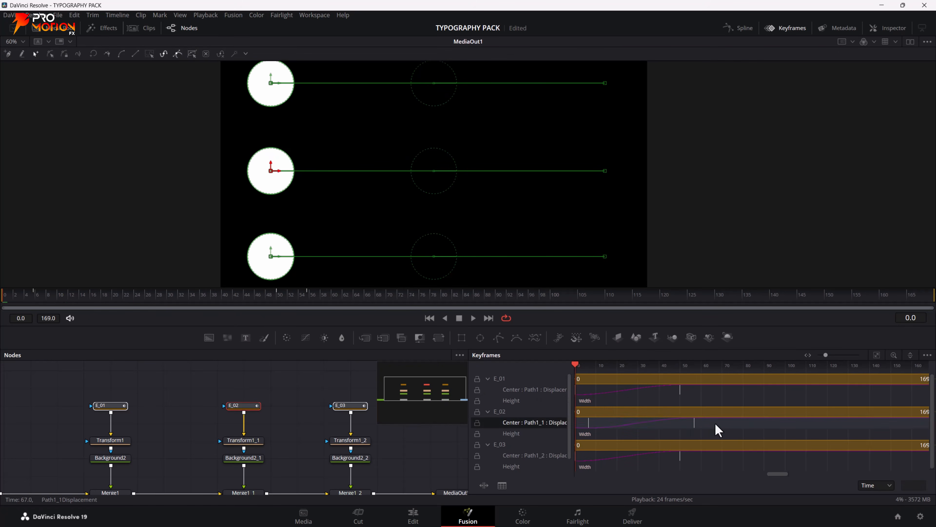
{"action": "left_click", "coordinate": [723, 466]}
{"action": "left_click", "coordinate": [710, 425]}
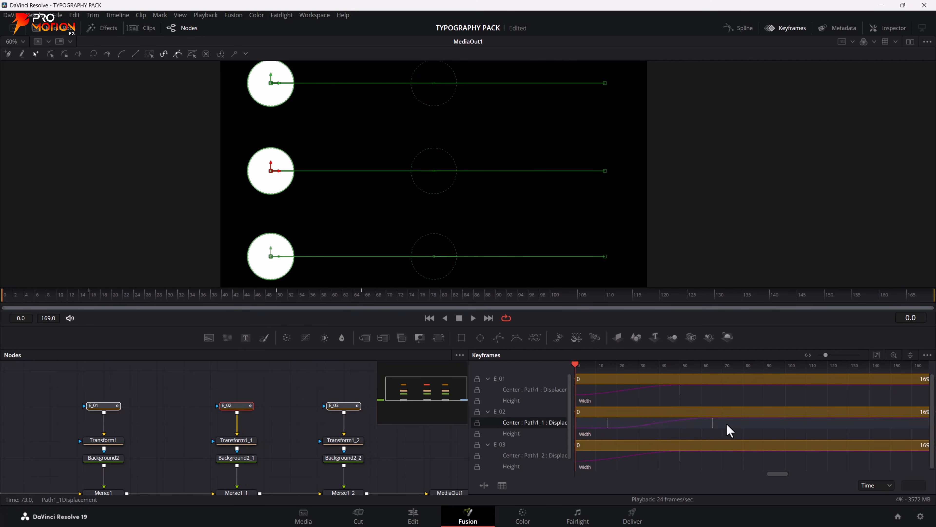
{"action": "left_click", "coordinate": [717, 433]}
{"action": "left_click", "coordinate": [713, 425]}
{"action": "left_click_drag", "start_coordinate": [699, 426], "coordinate": [697, 426]}
Select both displacement keyframes of E_03 and shift them together to about frames 10 and 60.
{"action": "left_click", "coordinate": [698, 458]}
{"action": "left_click_drag", "start_coordinate": [711, 467], "coordinate": [568, 454]}
{"action": "left_click_drag", "start_coordinate": [680, 459], "coordinate": [704, 462]}
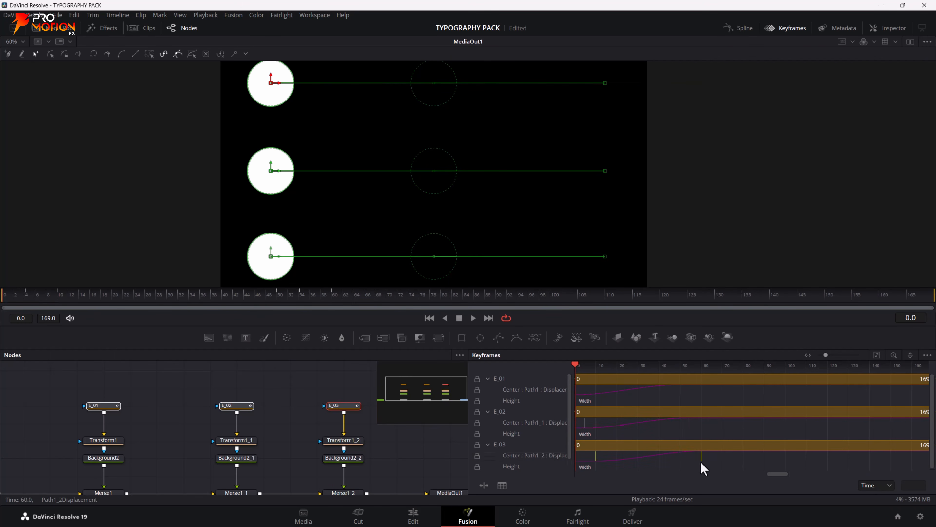
Play the animation to check the staggered circle movement, stop playback, and save the project.
{"action": "key", "text": "space"}
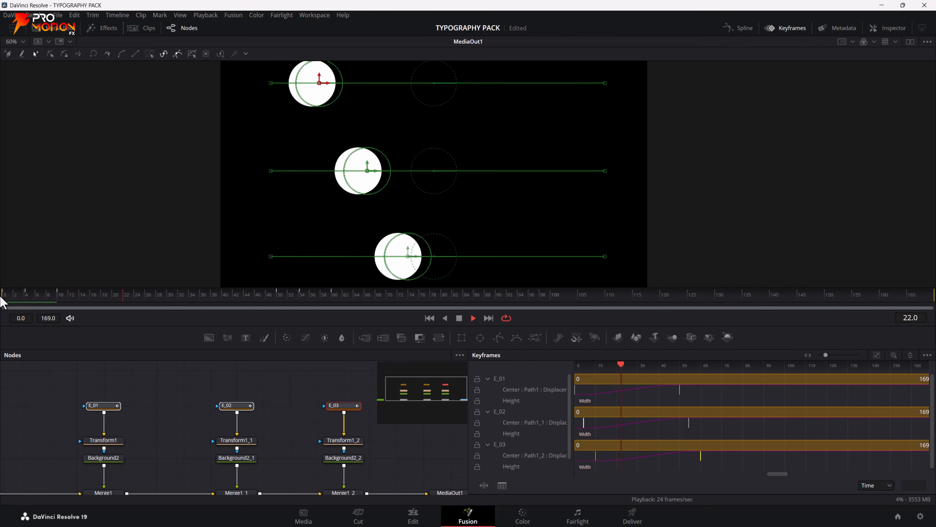
{"action": "key", "text": "space"}
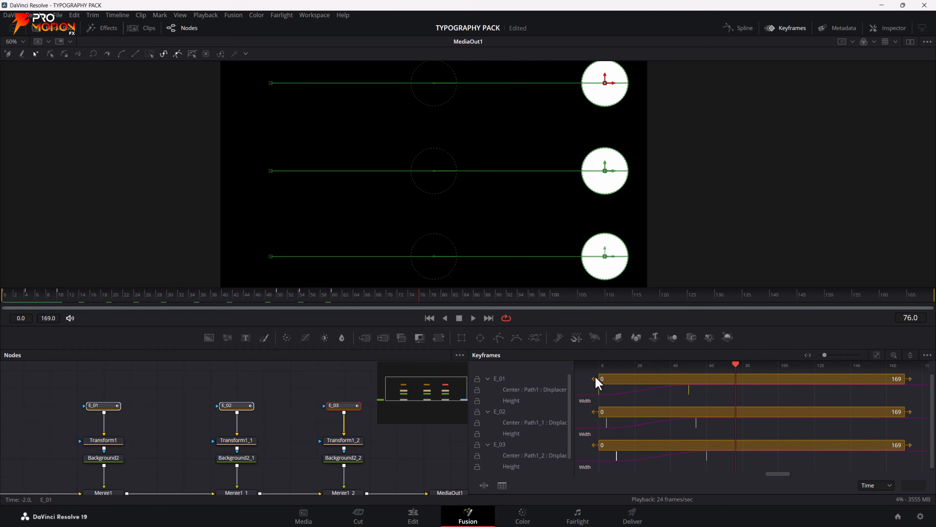
{"action": "key", "text": "ctrl+s"}
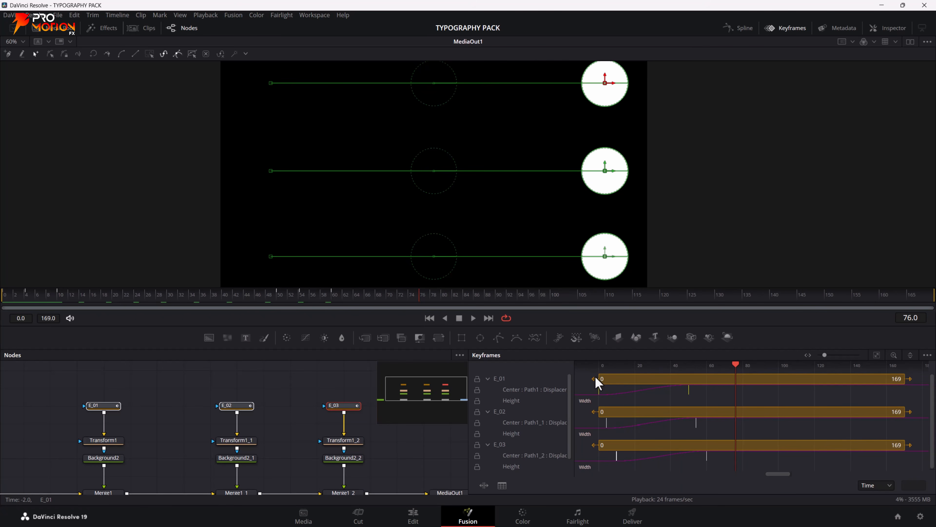